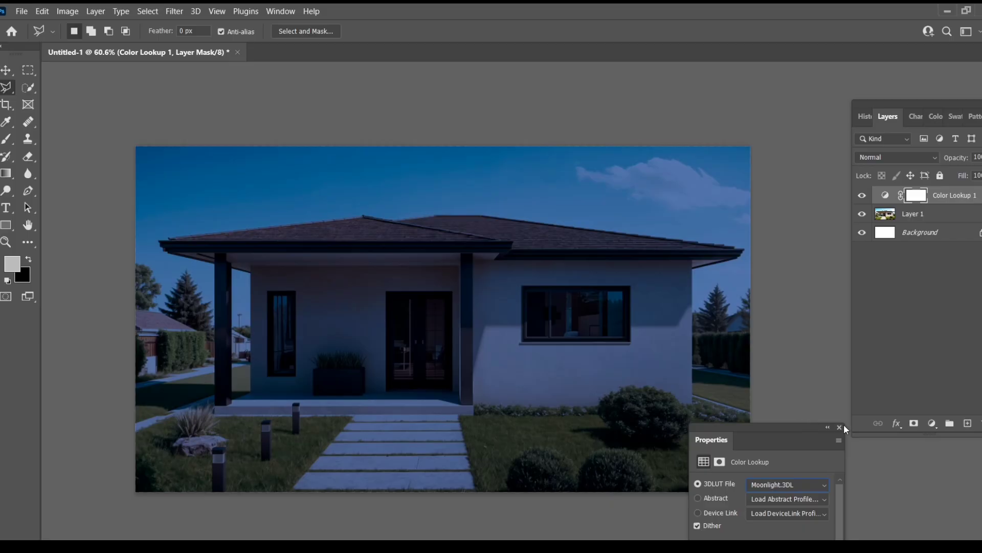
- Close the Color Lookup properties and outline the glass of the narrow window beside the planter with the Polygonal Lasso
{"action": "left_click", "coordinate": [840, 427]}
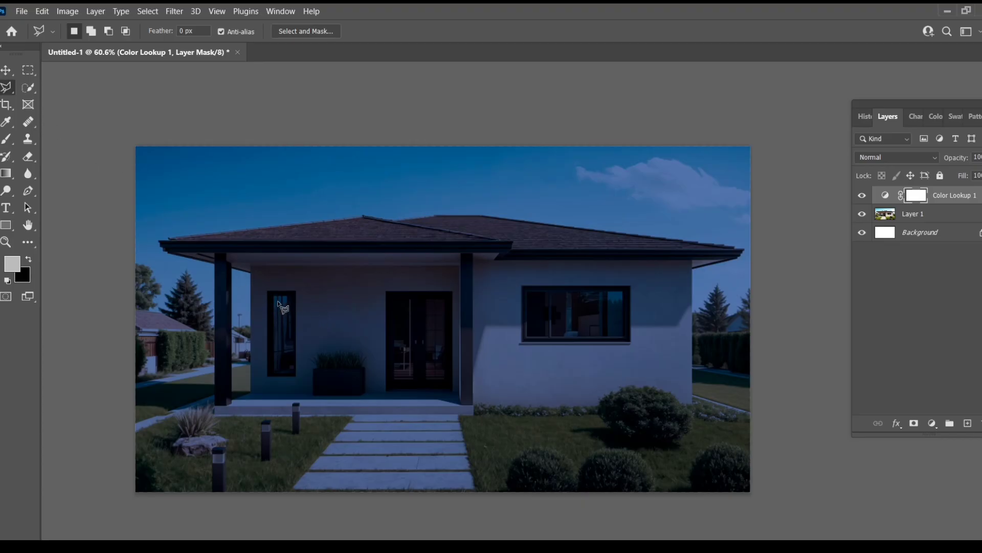
{"action": "scroll", "coordinate": [278, 304], "scroll_direction": "up", "scroll_amount": 2}
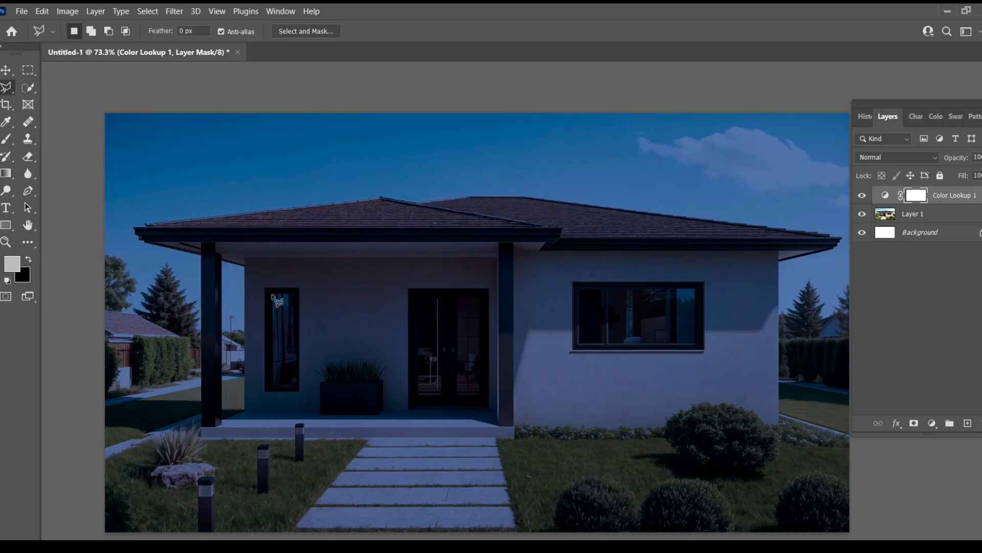
{"action": "left_click", "coordinate": [272, 295]}
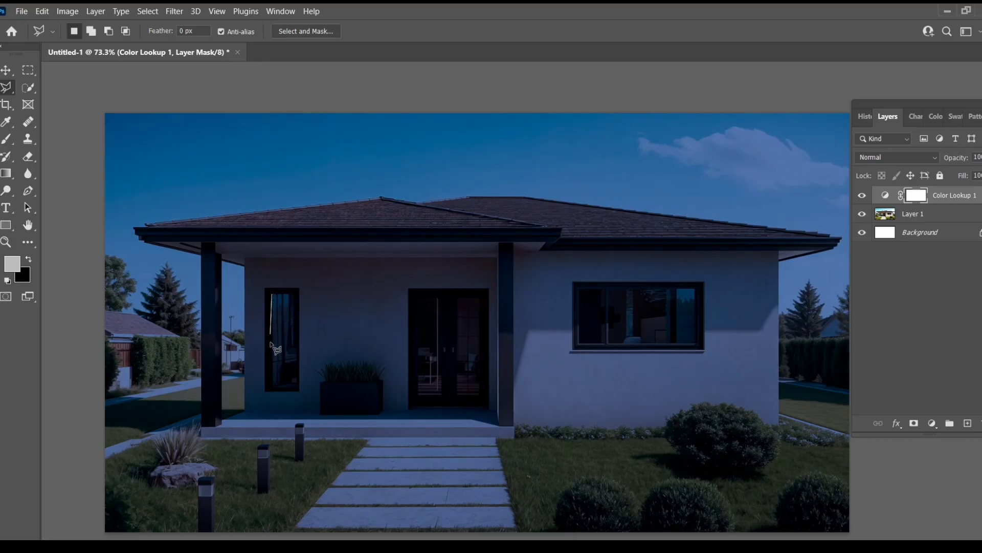
{"action": "left_click", "coordinate": [273, 386]}
{"action": "left_click", "coordinate": [296, 386]}
{"action": "double_click", "coordinate": [297, 294]}
{"action": "left_click", "coordinate": [271, 294]}
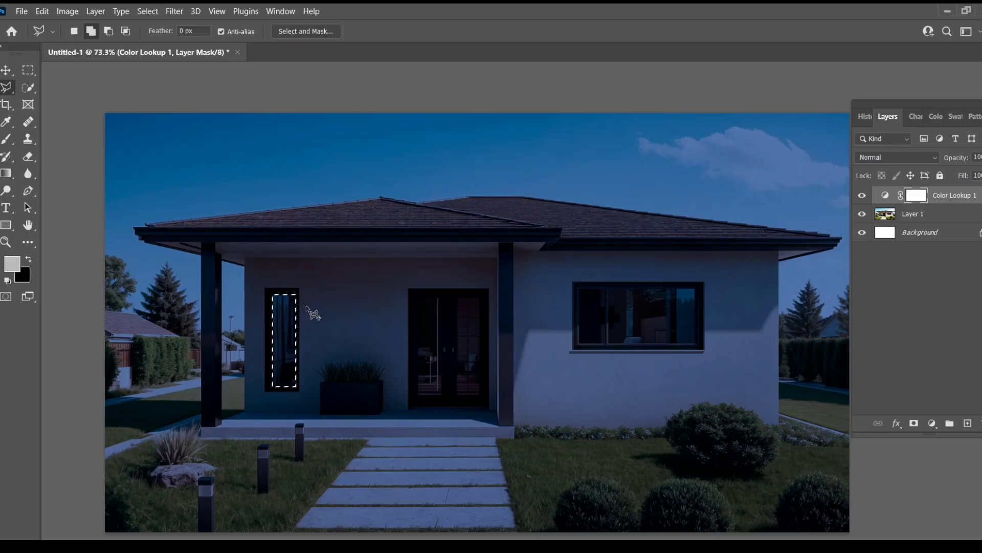
- Add the glass pane of the front door's left leaf to the selection
{"action": "left_click", "coordinate": [420, 295]}
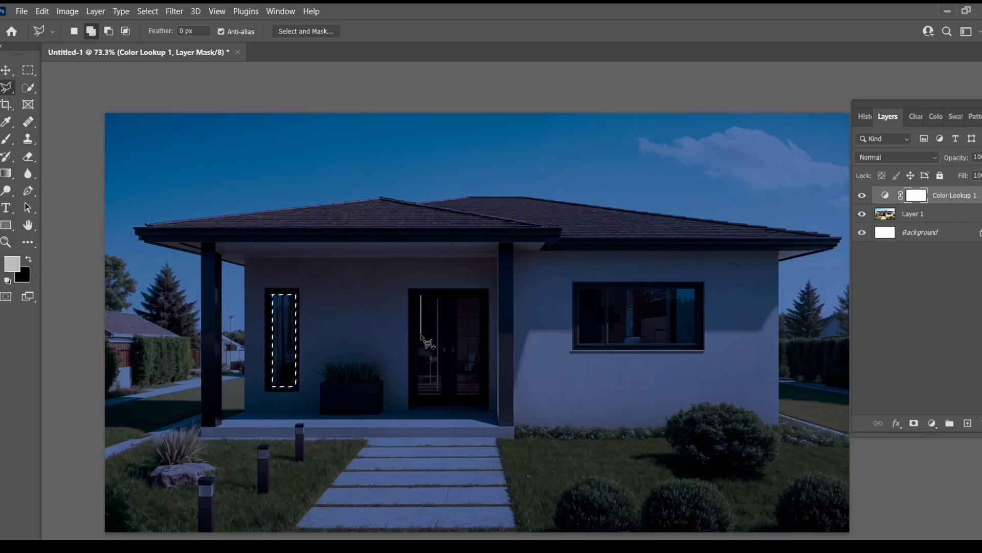
{"action": "left_click", "coordinate": [419, 392]}
{"action": "left_click", "coordinate": [441, 392]}
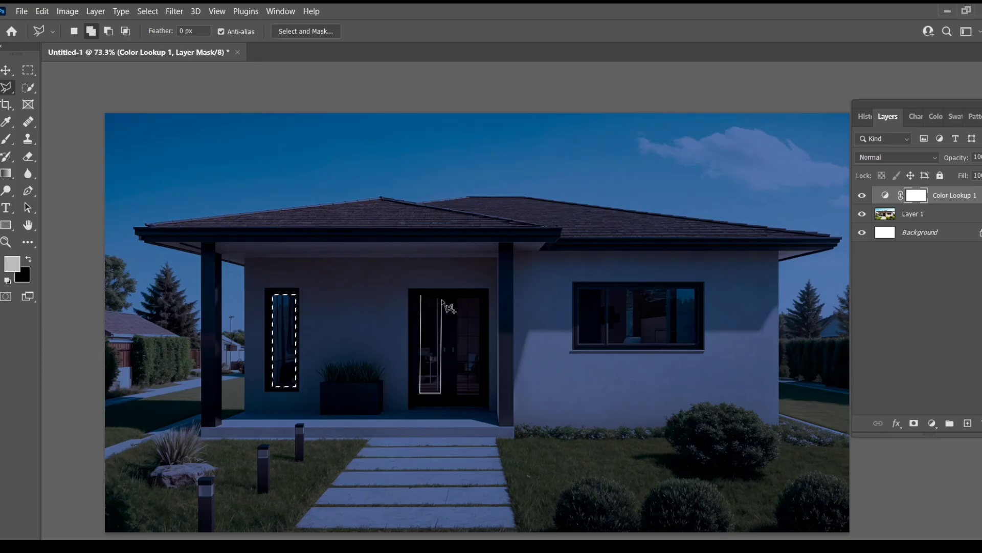
{"action": "left_click", "coordinate": [441, 297]}
{"action": "left_click", "coordinate": [421, 296]}
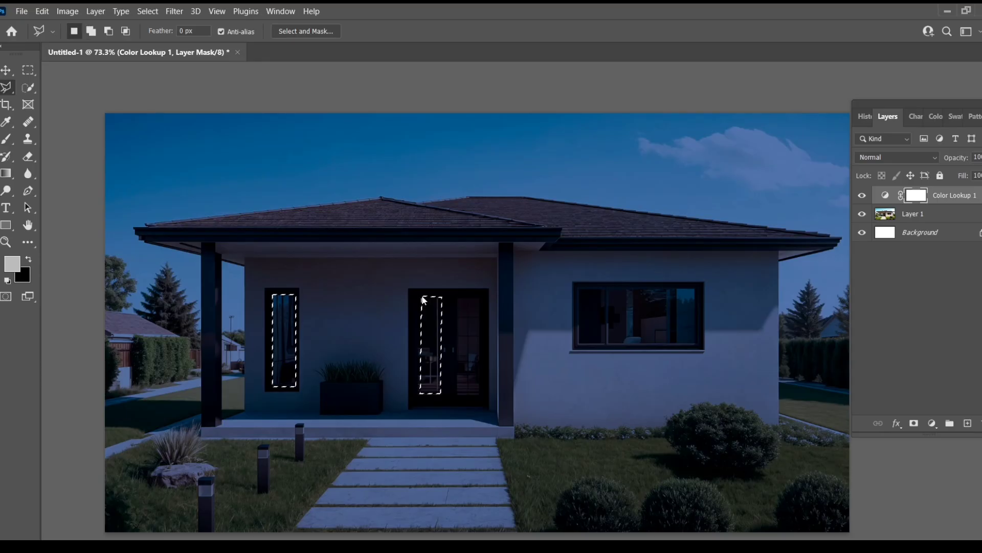
- Add the glass pane of the front door's right leaf to the selection
{"action": "left_click", "coordinate": [458, 299]}
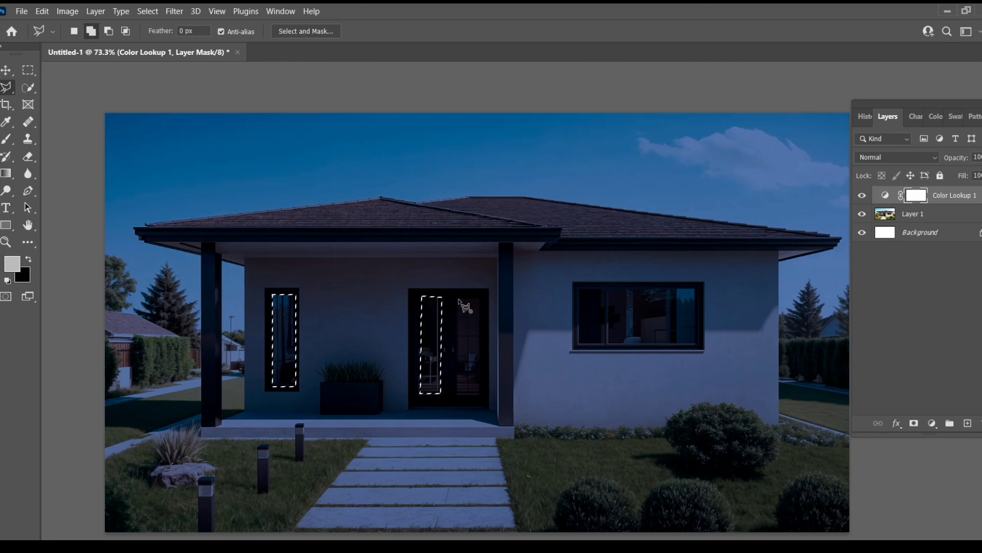
{"action": "left_click", "coordinate": [458, 393]}
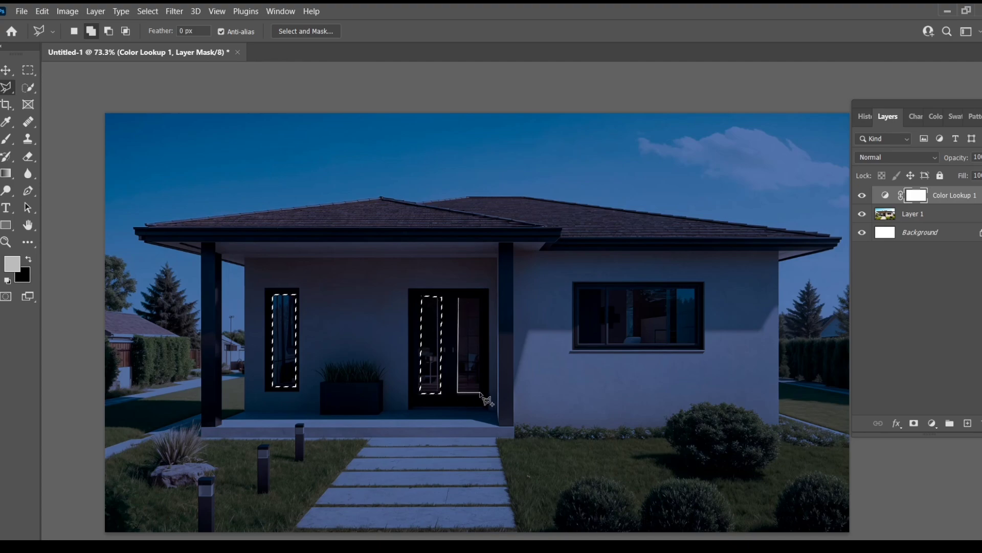
{"action": "left_click", "coordinate": [479, 393]}
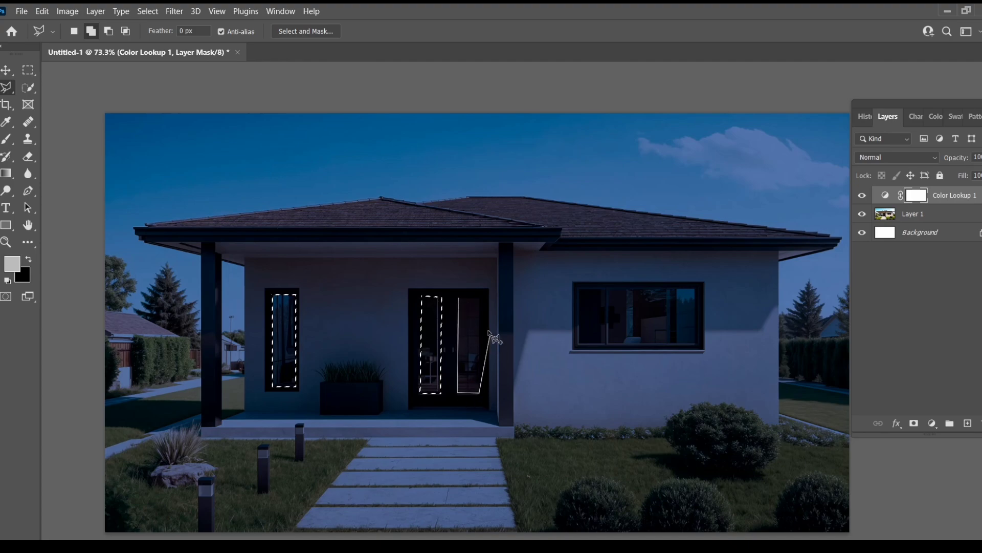
{"action": "left_click", "coordinate": [481, 298]}
{"action": "left_click", "coordinate": [459, 298]}
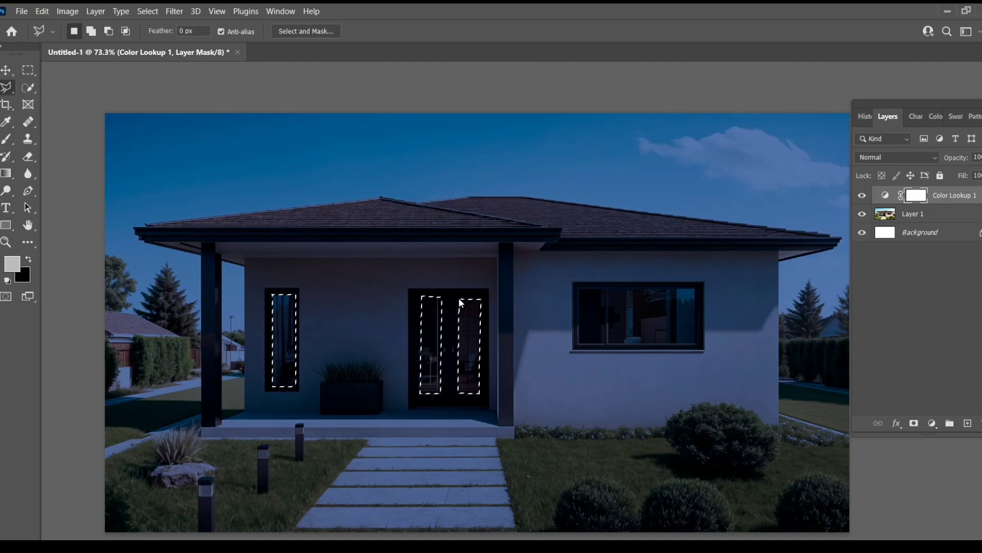
- Add the narrow left pane of the house's wide window to the selection
{"action": "left_click", "coordinate": [580, 291]}
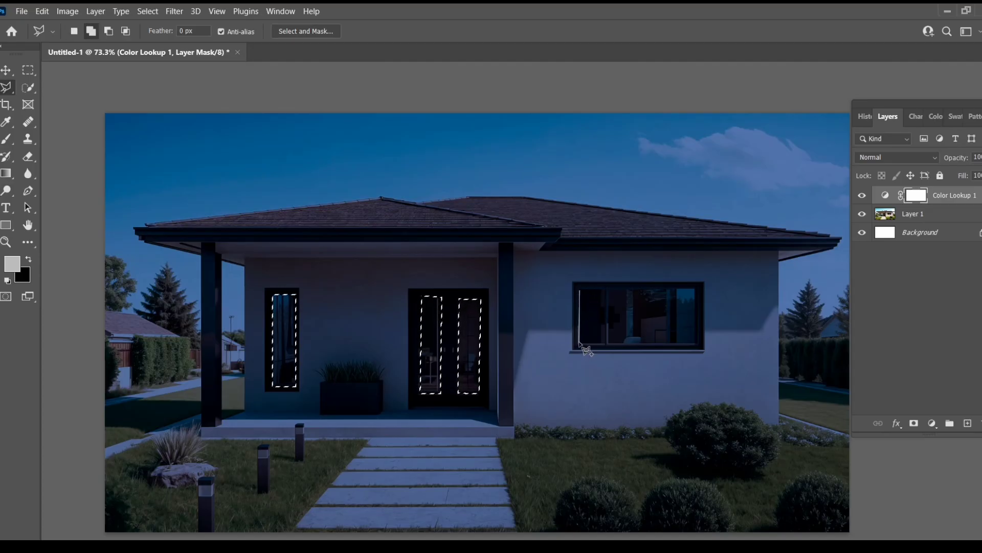
{"action": "left_click", "coordinate": [581, 343]}
{"action": "left_click", "coordinate": [604, 342]}
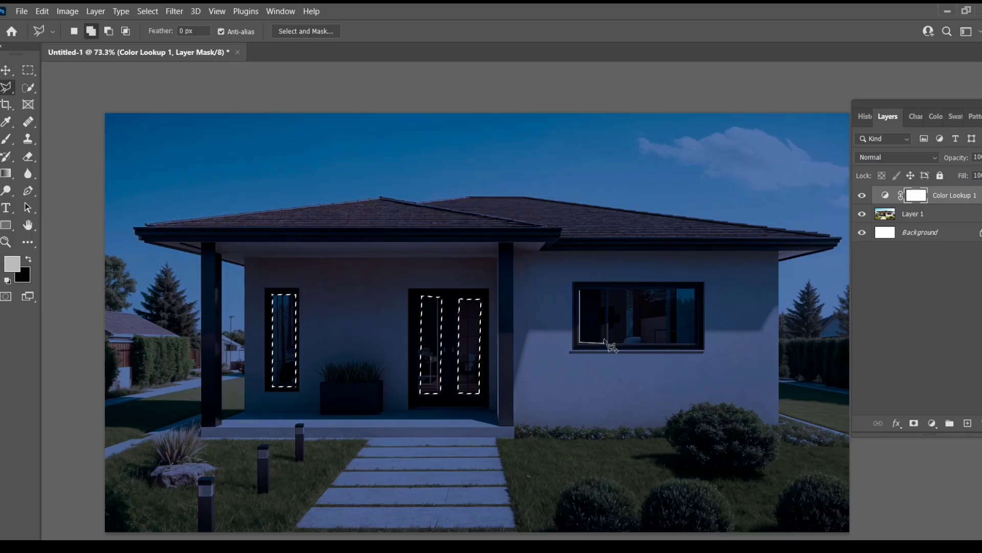
{"action": "left_click", "coordinate": [604, 290]}
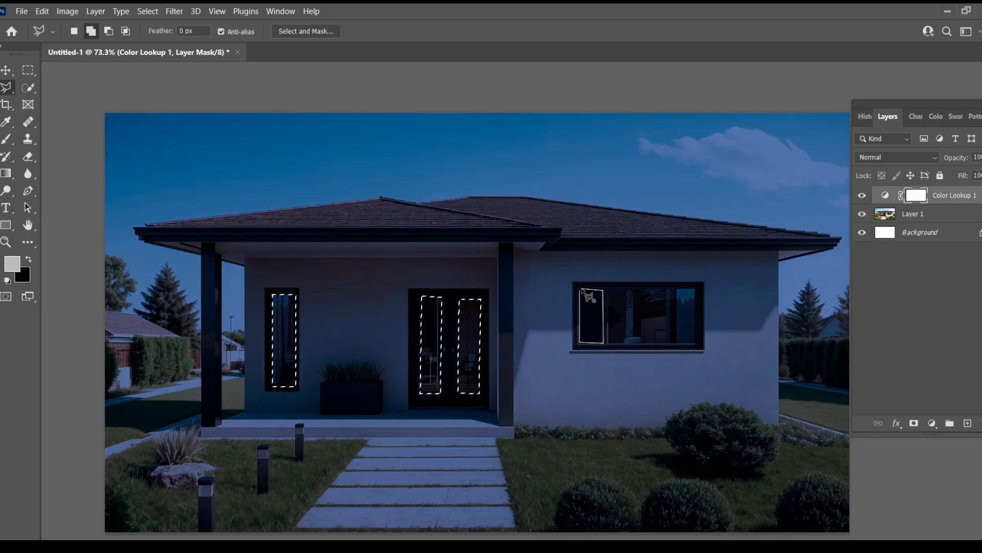
{"action": "left_click", "coordinate": [582, 292]}
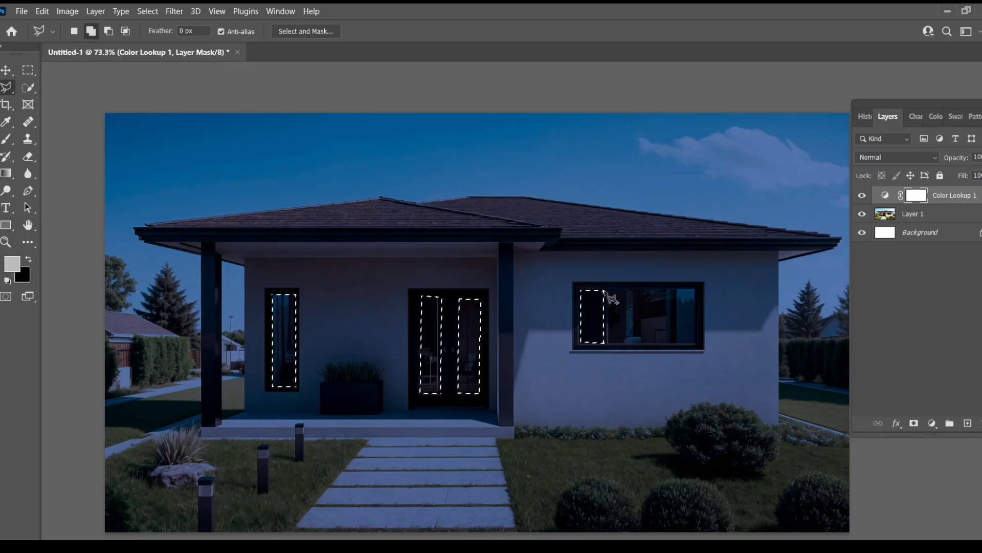
- Add the large middle pane of the wide window to the selection, redoing the misplaced corner points
{"action": "left_click", "coordinate": [608, 291], "text": "shift"}
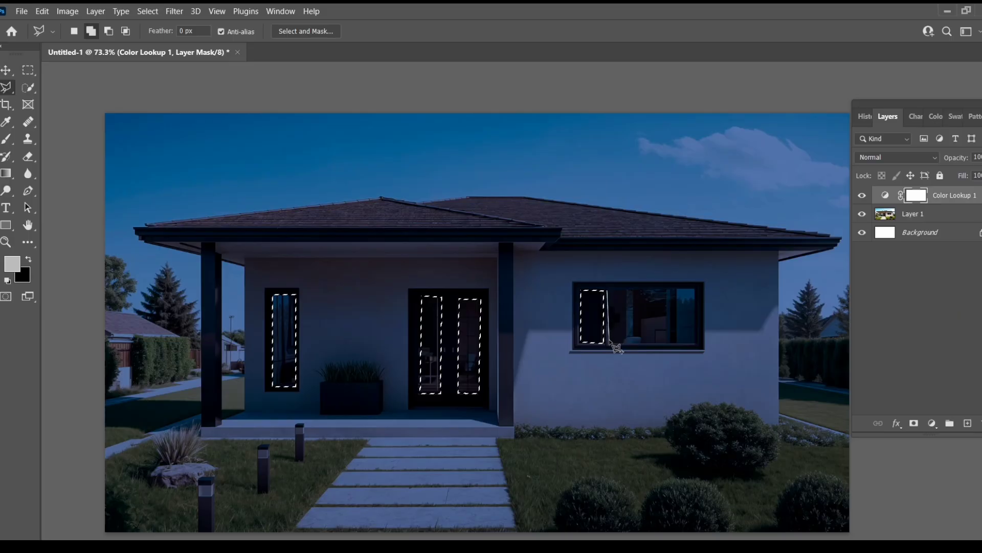
{"action": "left_click", "coordinate": [608, 340], "text": "shift"}
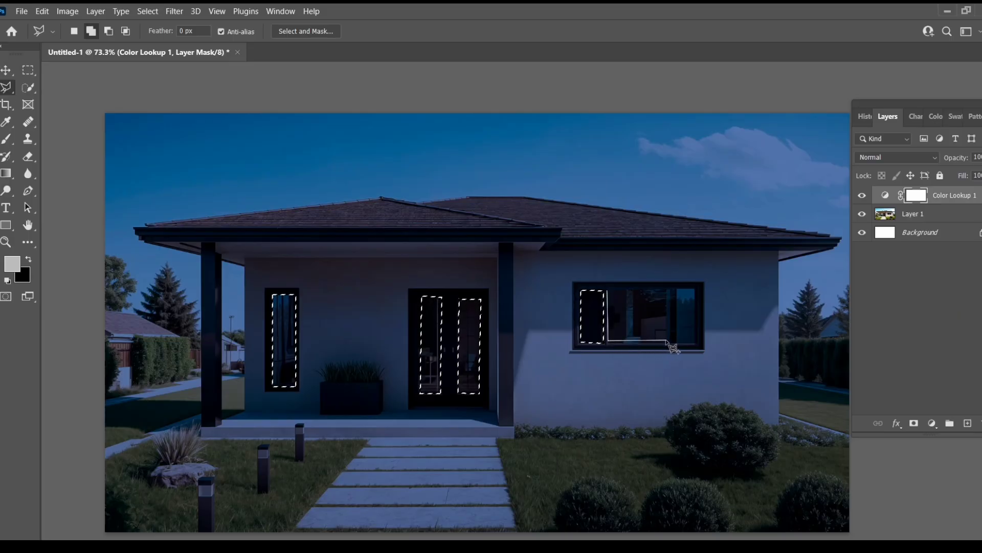
{"action": "key", "text": "BackSpace"}
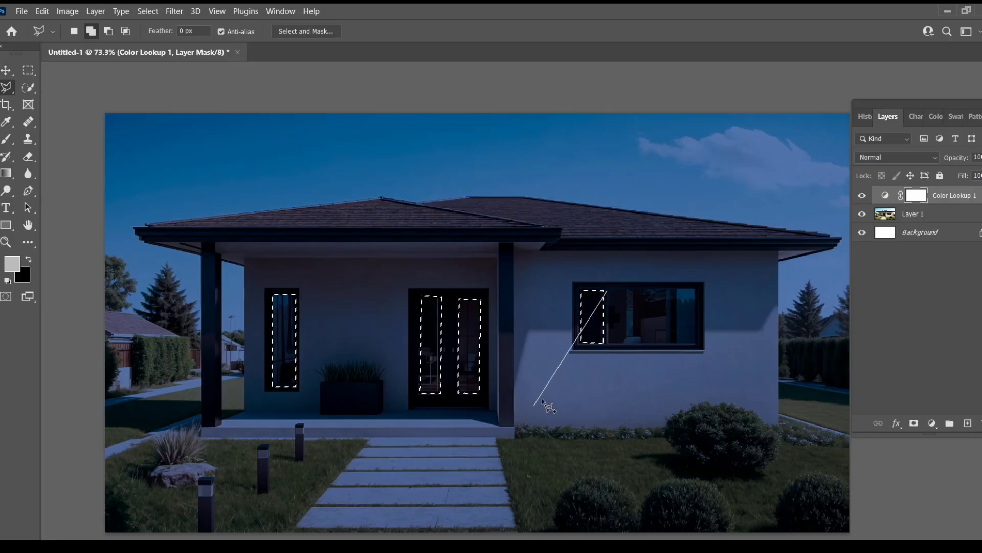
{"action": "left_click", "coordinate": [609, 342]}
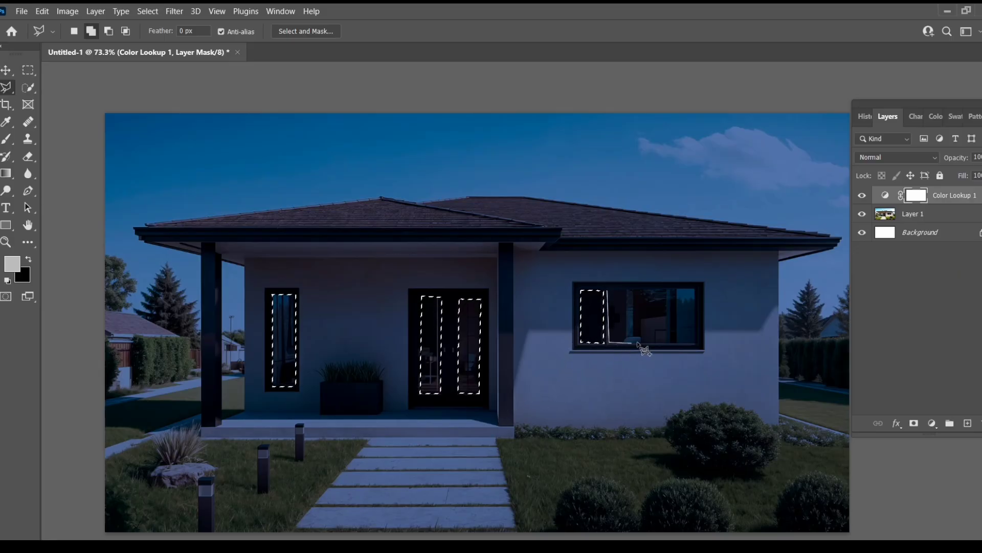
{"action": "left_click", "coordinate": [672, 342]}
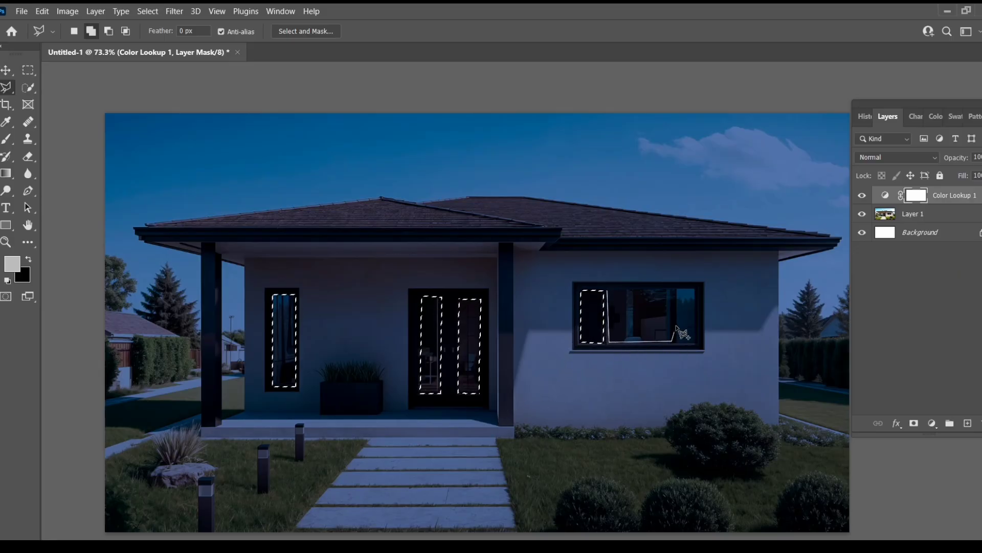
{"action": "left_click", "coordinate": [672, 289]}
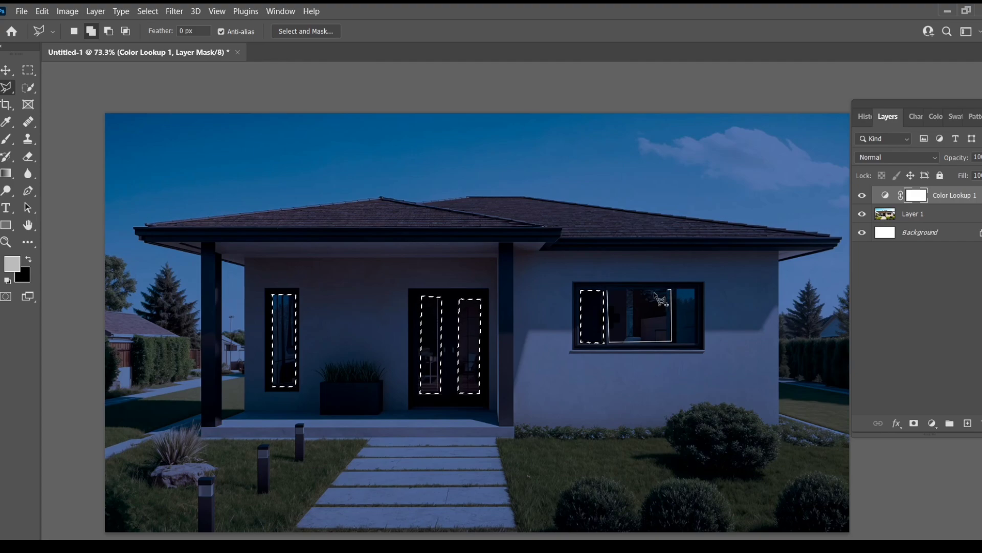
{"action": "left_click", "coordinate": [609, 291]}
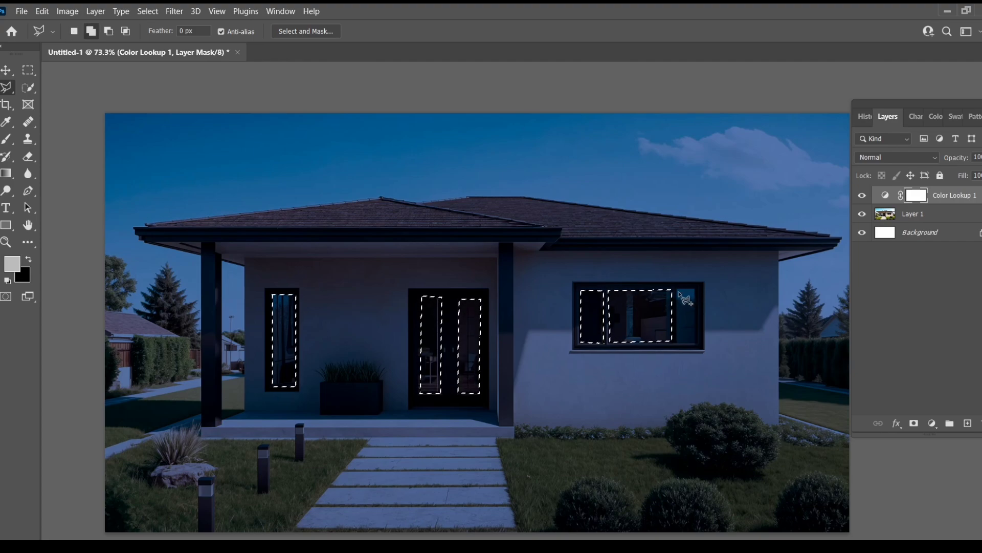
- Add the narrow right pane of the wide window to the selection
{"action": "left_click", "coordinate": [678, 290]}
{"action": "left_click", "coordinate": [679, 340]}
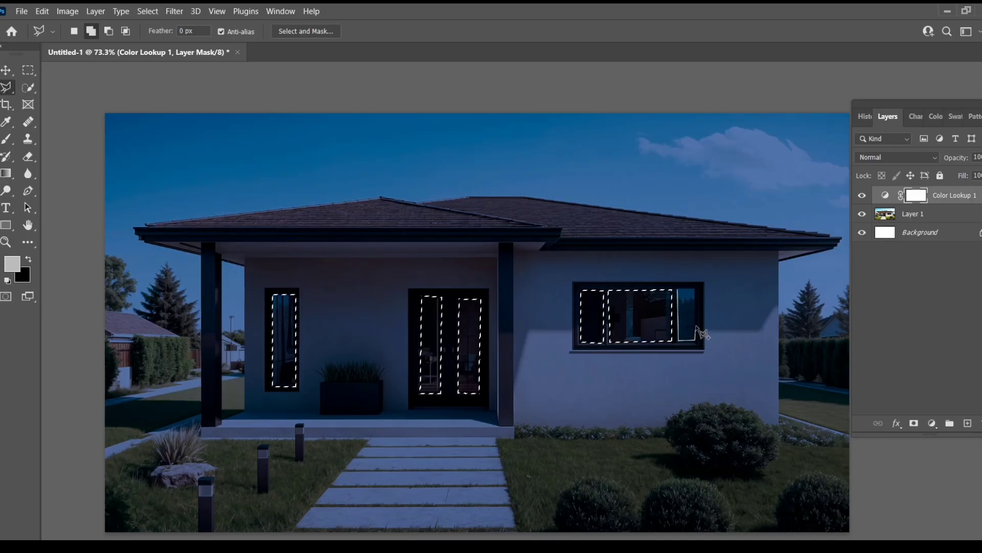
{"action": "left_click", "coordinate": [695, 341]}
{"action": "left_click", "coordinate": [695, 290]}
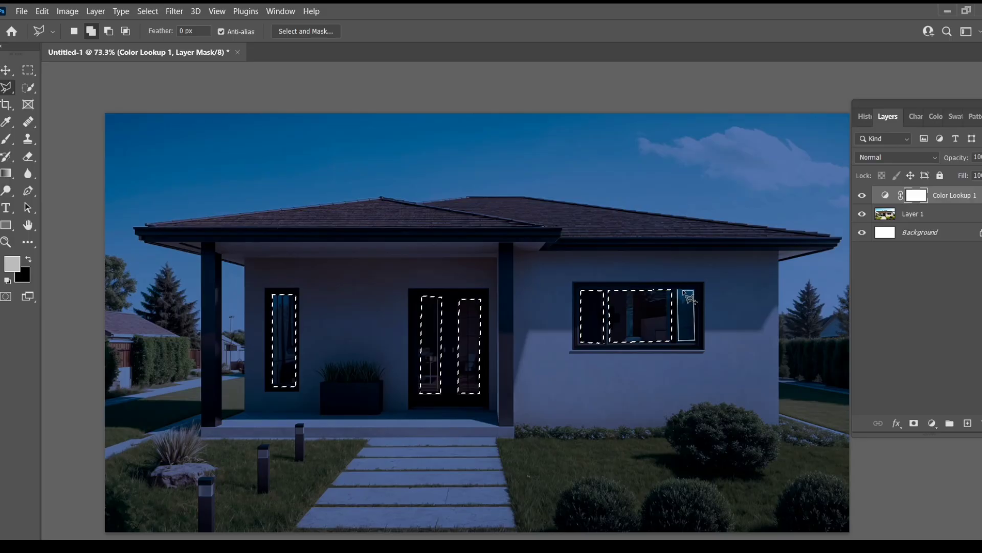
{"action": "left_click", "coordinate": [679, 290]}
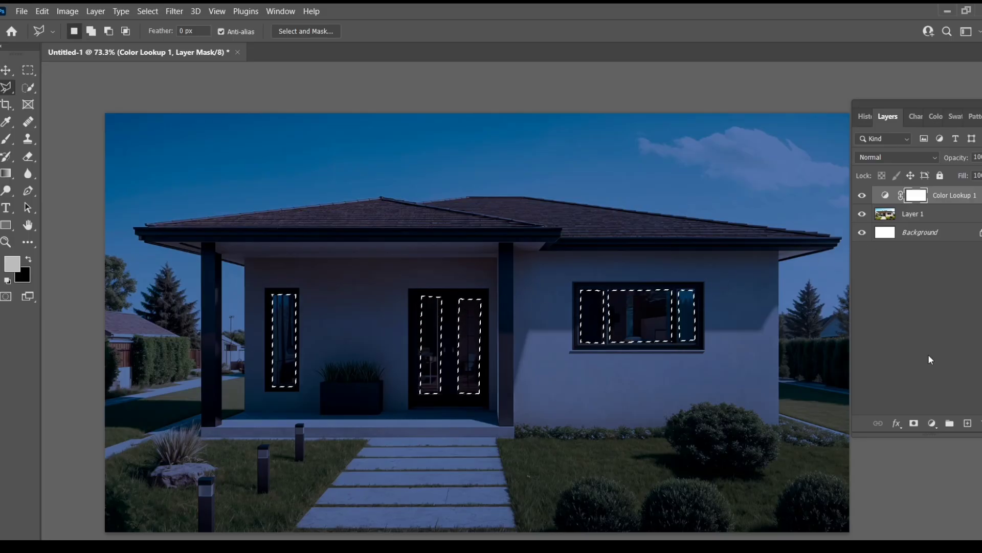
- Create a Solid Color fill layer from the selected panes in dark yellow, hex a89d1e
{"action": "left_click", "coordinate": [932, 424]}
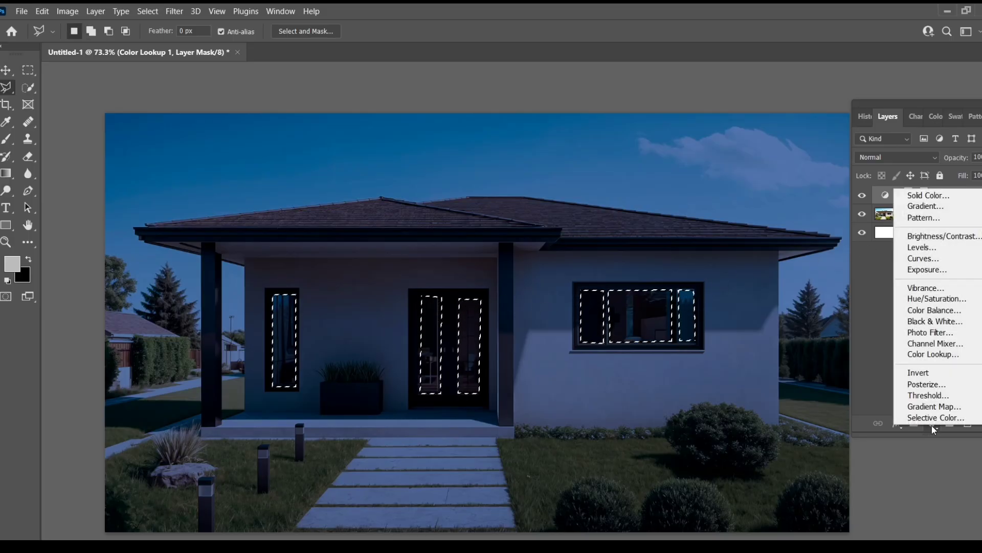
{"action": "left_click", "coordinate": [928, 196]}
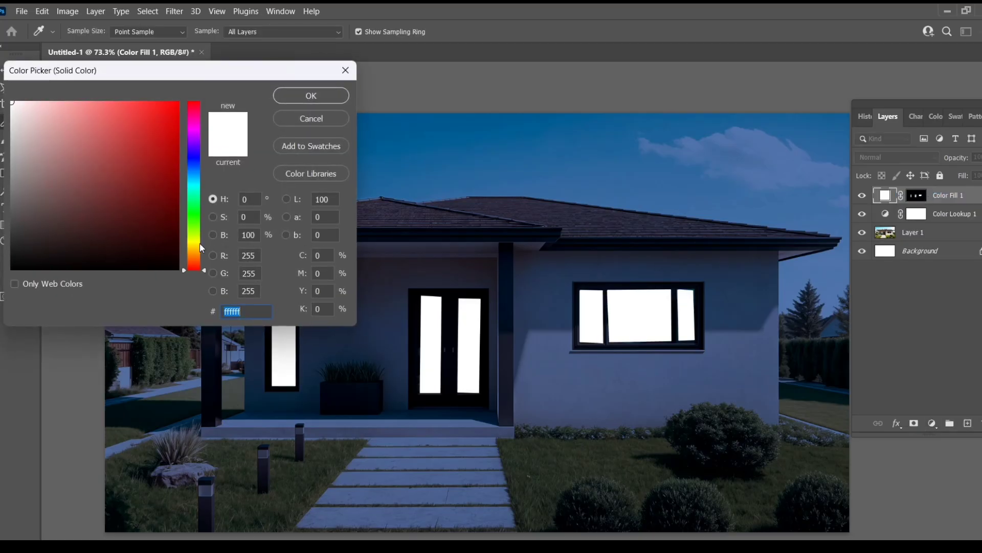
{"action": "left_click", "coordinate": [194, 244]}
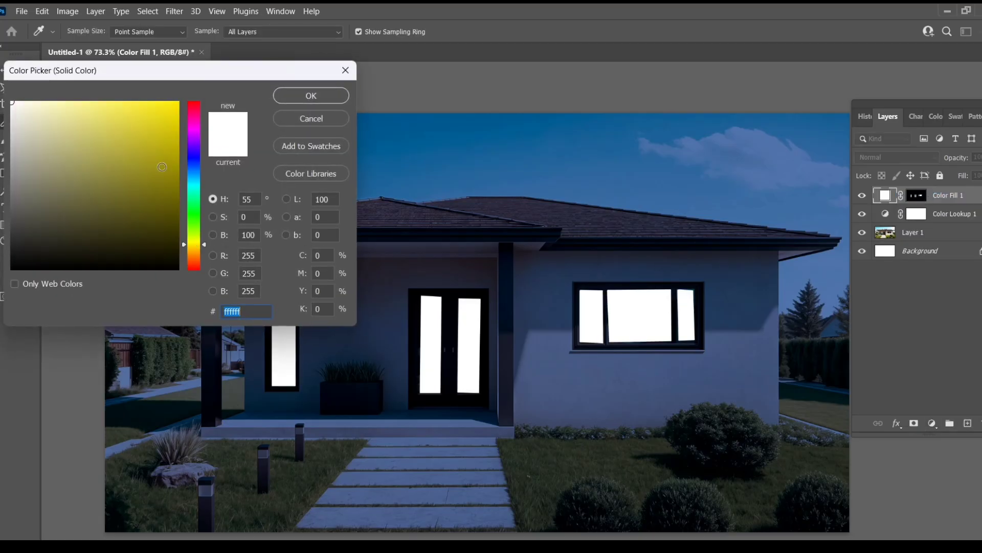
{"action": "left_click", "coordinate": [162, 166]}
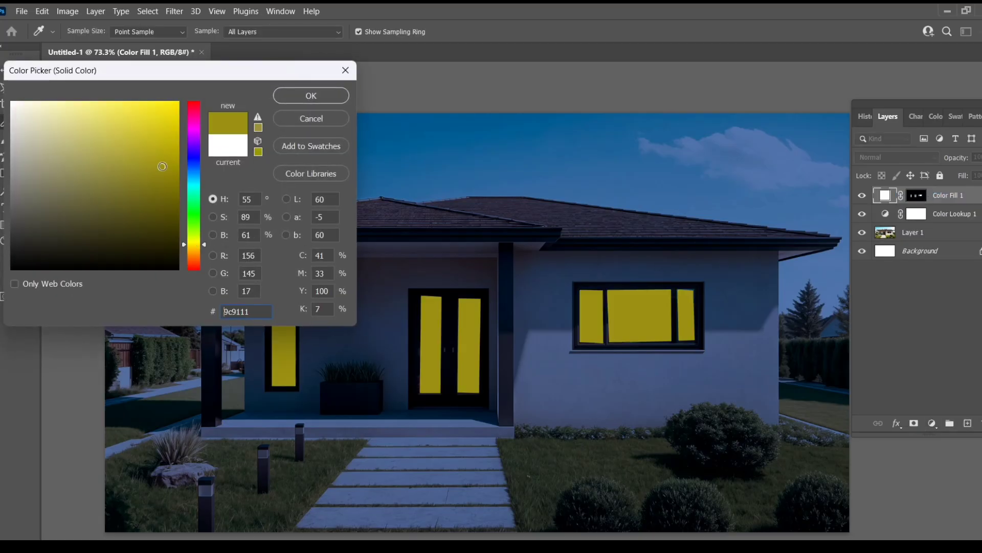
{"action": "left_click", "coordinate": [148, 135]}
{"action": "left_click", "coordinate": [149, 158]}
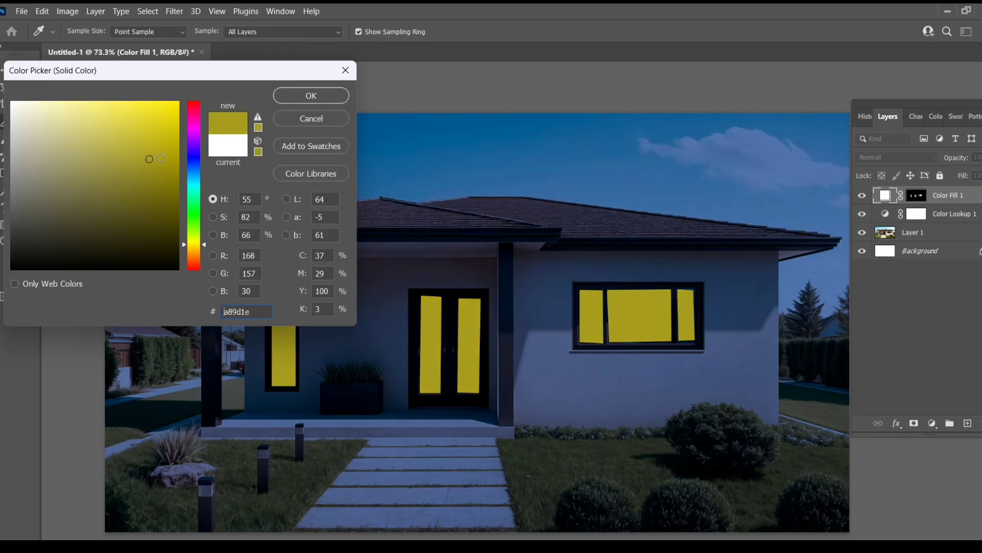
{"action": "left_click", "coordinate": [311, 96]}
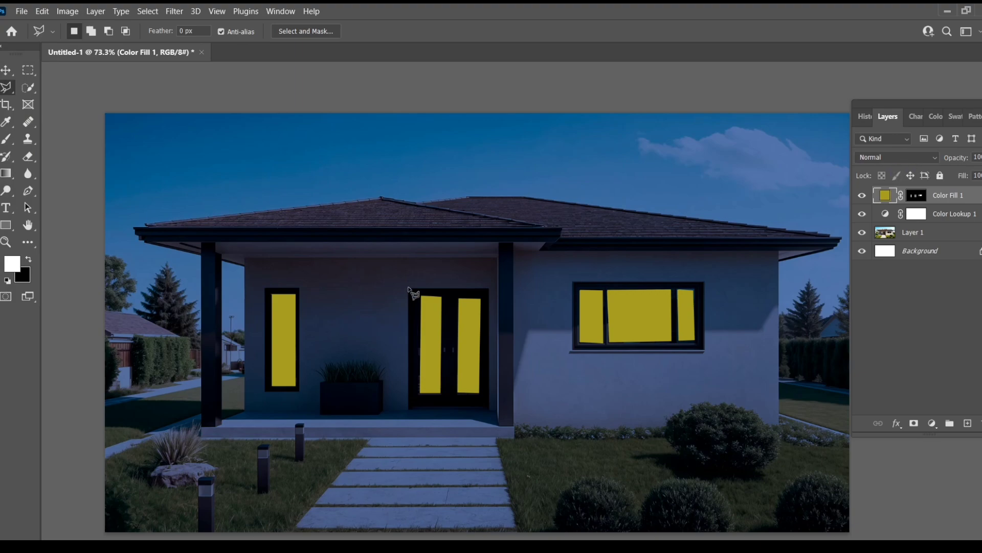
- Feather the yellow fill layer's mask slightly to soften the edges of the panes, then close its properties
{"action": "left_click", "coordinate": [287, 11]}
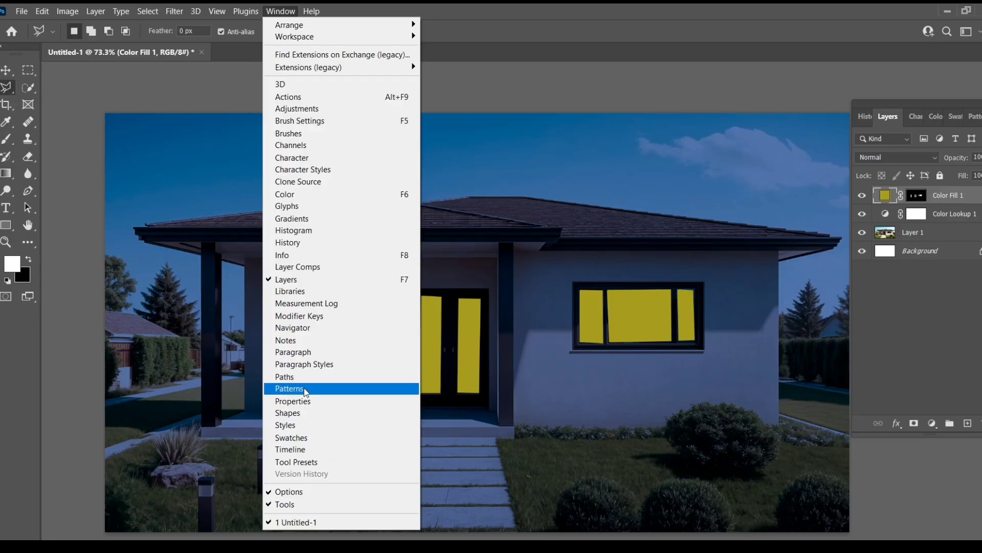
{"action": "left_click", "coordinate": [303, 401]}
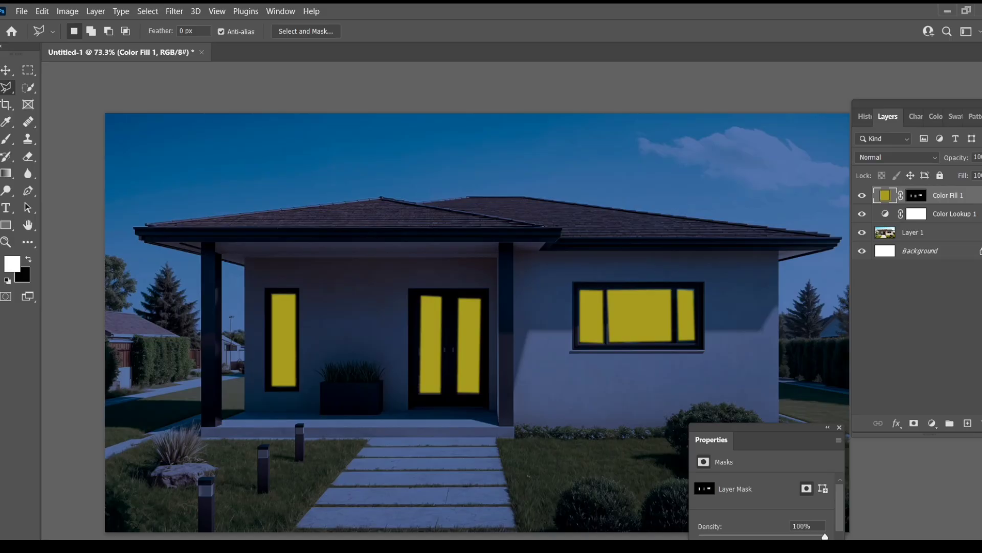
{"action": "left_click", "coordinate": [839, 427]}
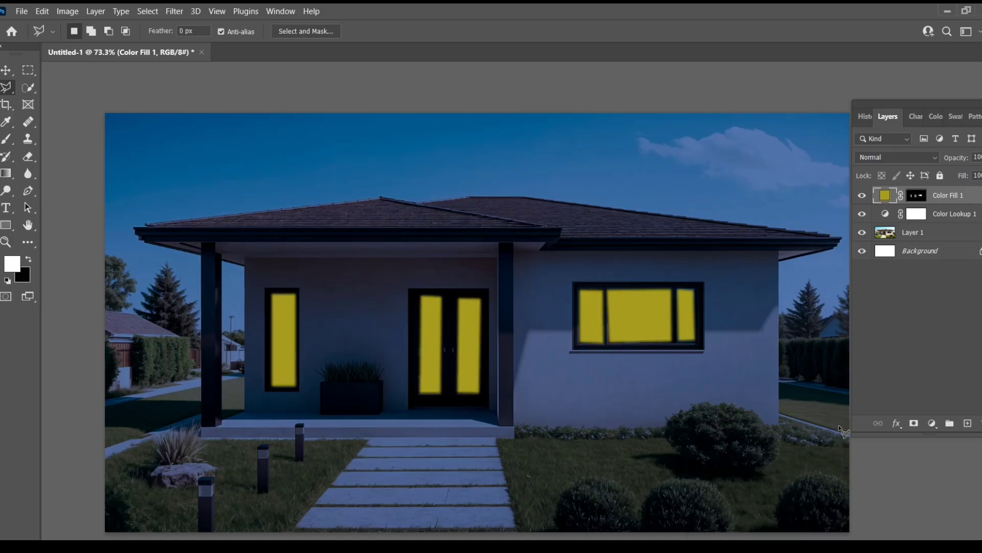
- Set the yellow pane fill layer's blend mode to Linear Light, and open and close its mask properties
{"action": "left_click", "coordinate": [907, 154]}
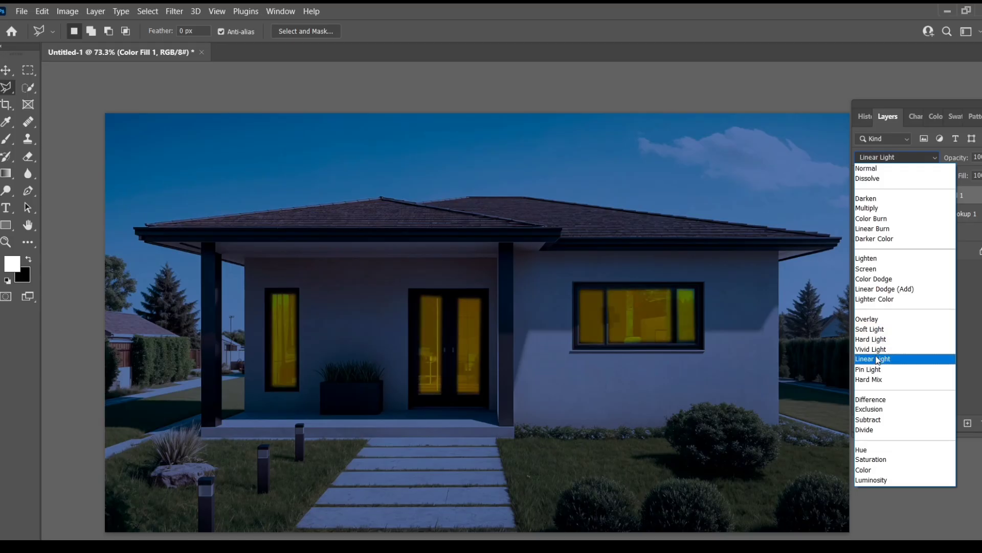
{"action": "left_click", "coordinate": [877, 359]}
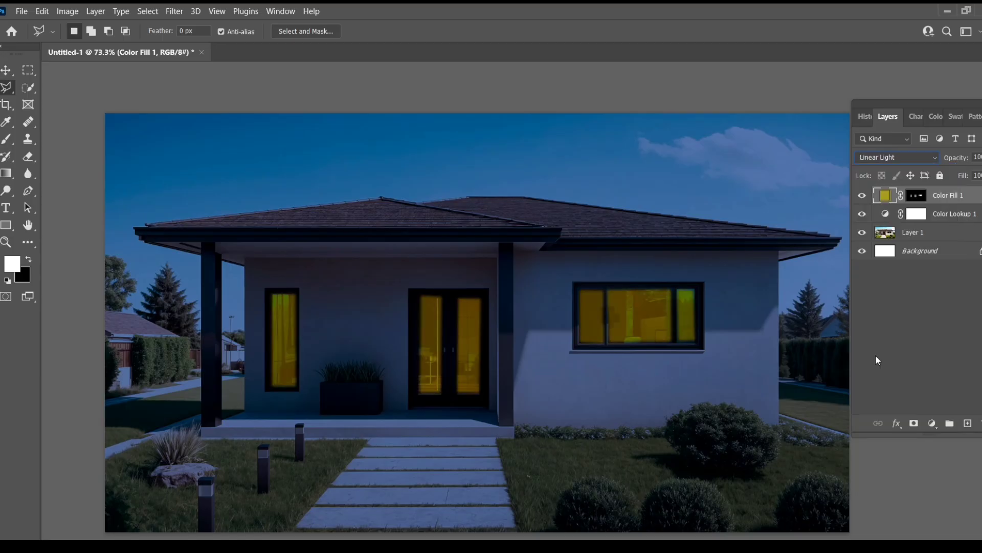
{"action": "left_click", "coordinate": [280, 12]}
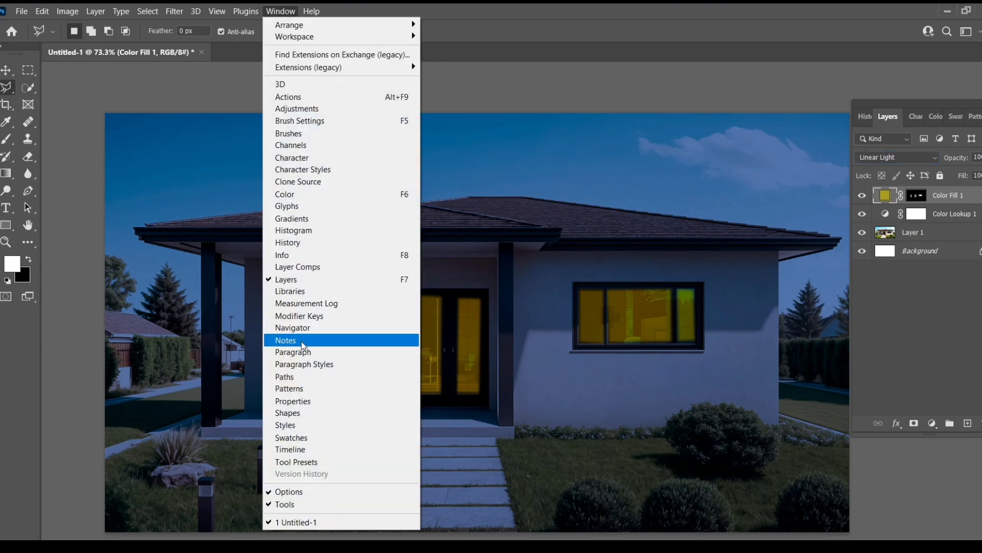
{"action": "left_click", "coordinate": [289, 402]}
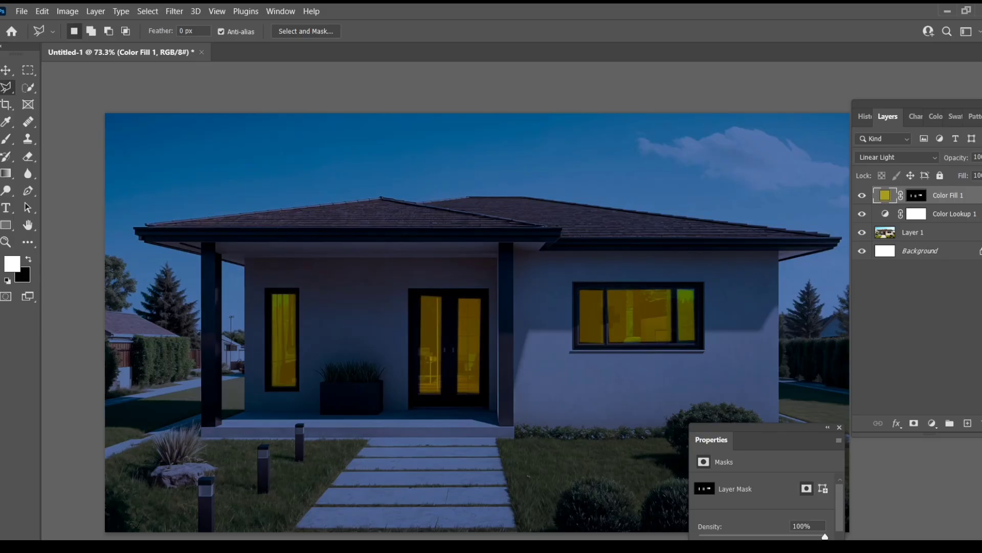
{"action": "left_click", "coordinate": [839, 427]}
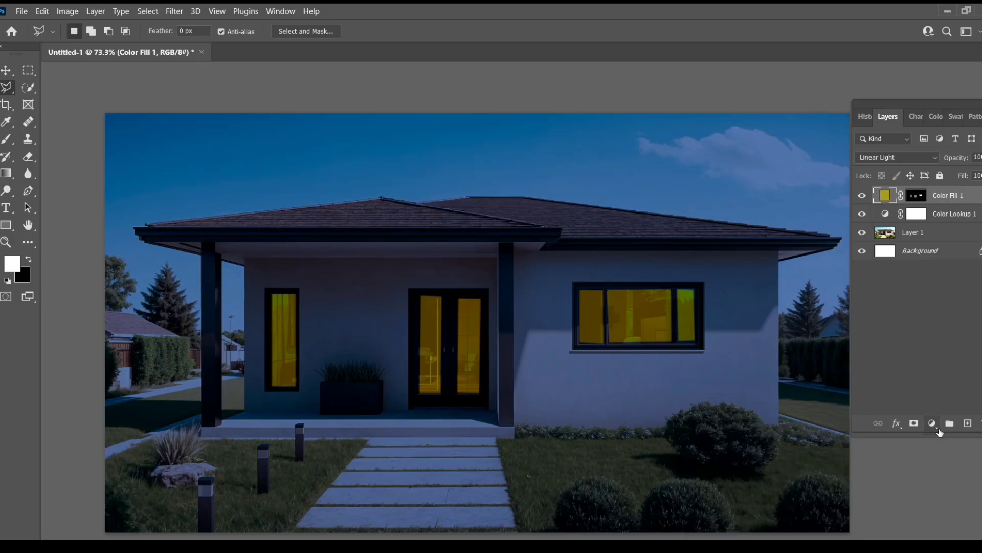
- Add a new layer and outline a light-spill selection flaring from the narrow window's top down to the porch floor
{"action": "left_click", "coordinate": [968, 424]}
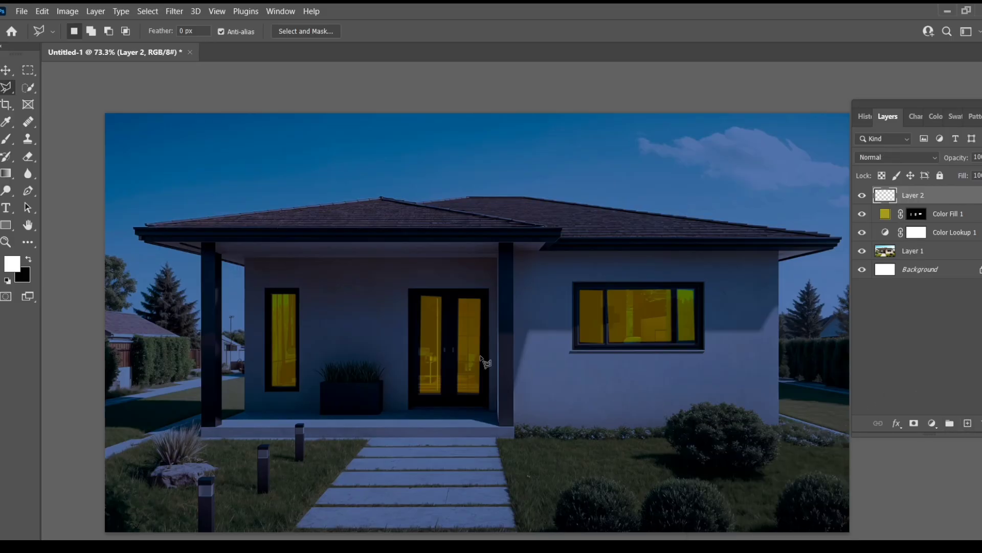
{"action": "left_click", "coordinate": [273, 294]}
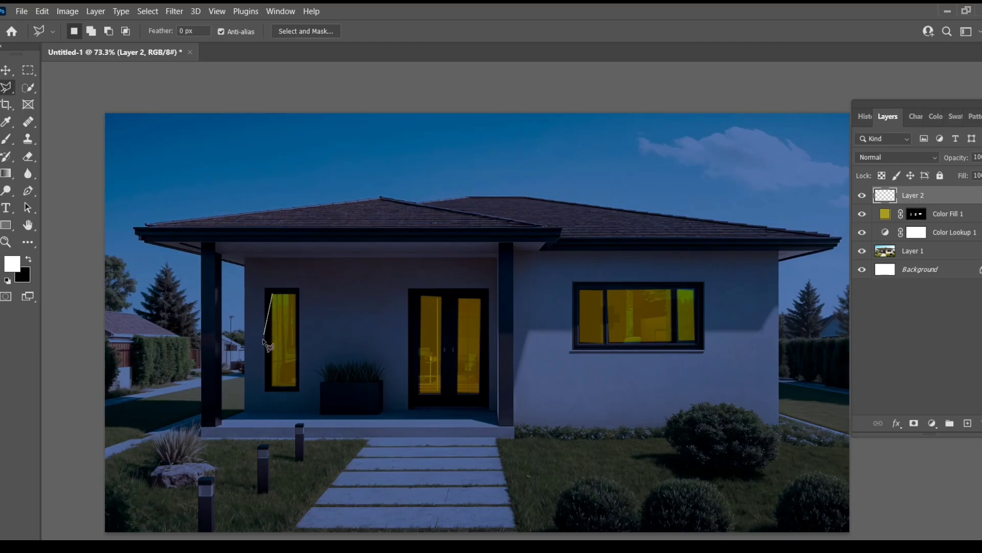
{"action": "left_click", "coordinate": [232, 419]}
{"action": "left_click", "coordinate": [295, 418]}
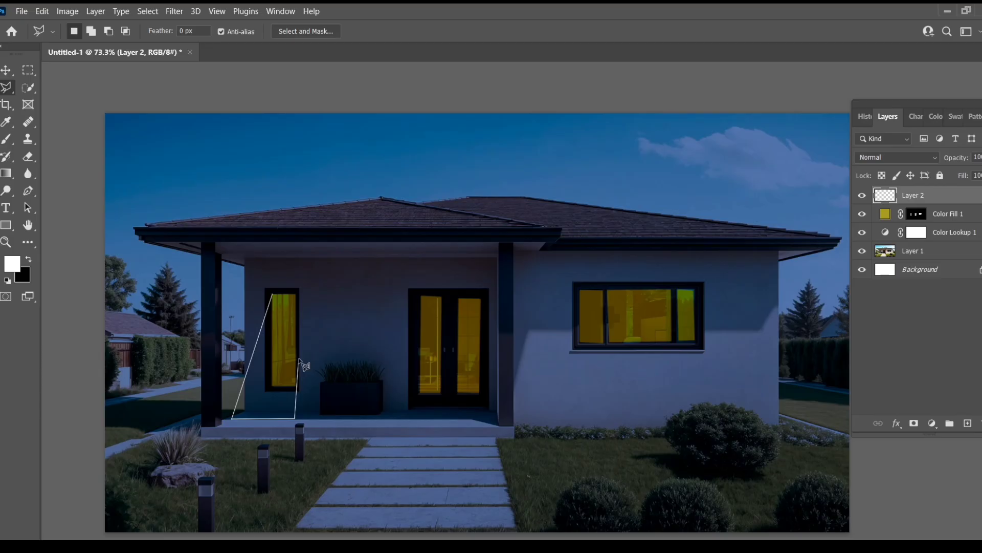
{"action": "left_click", "coordinate": [298, 294]}
{"action": "left_click", "coordinate": [274, 294]}
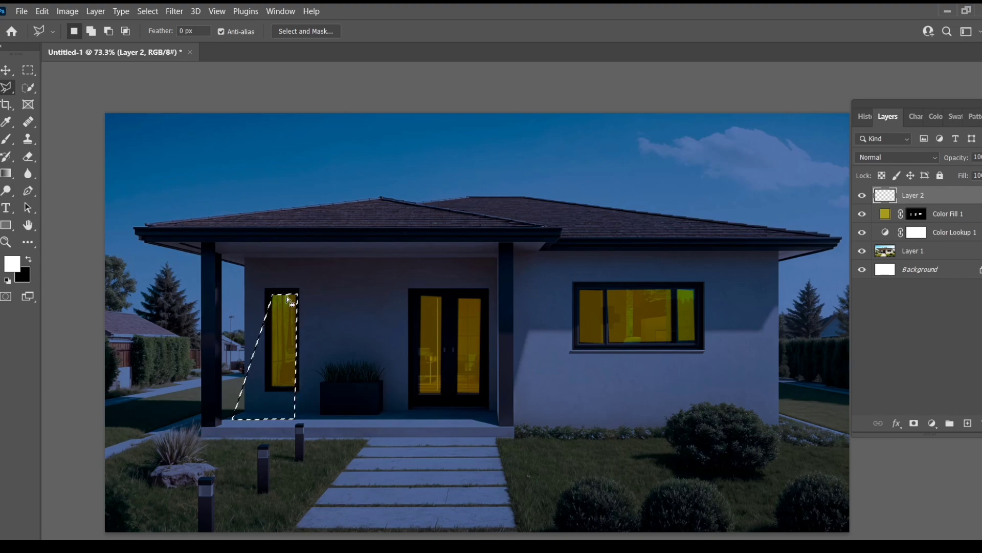
- Add a trapezoid to the selection that widens from the top of the double door's glass down to the porch edge
{"action": "key", "text": "shift"}
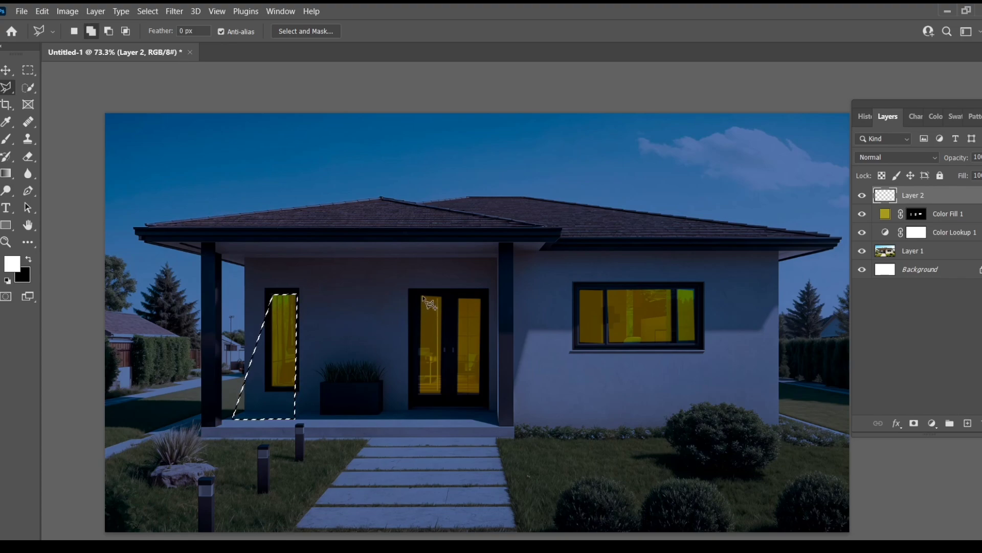
{"action": "left_click", "coordinate": [422, 296]}
{"action": "left_click", "coordinate": [481, 297]}
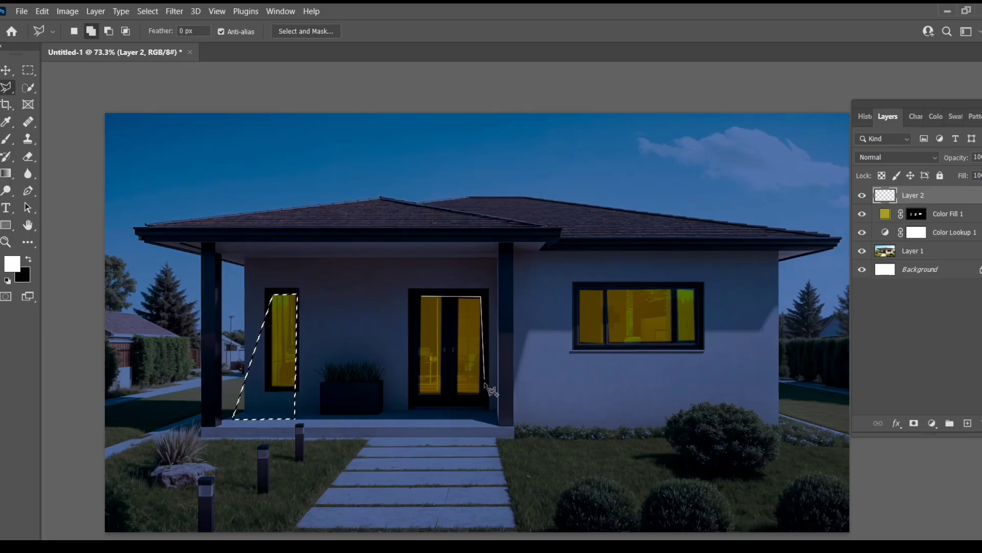
{"action": "left_click", "coordinate": [497, 424]}
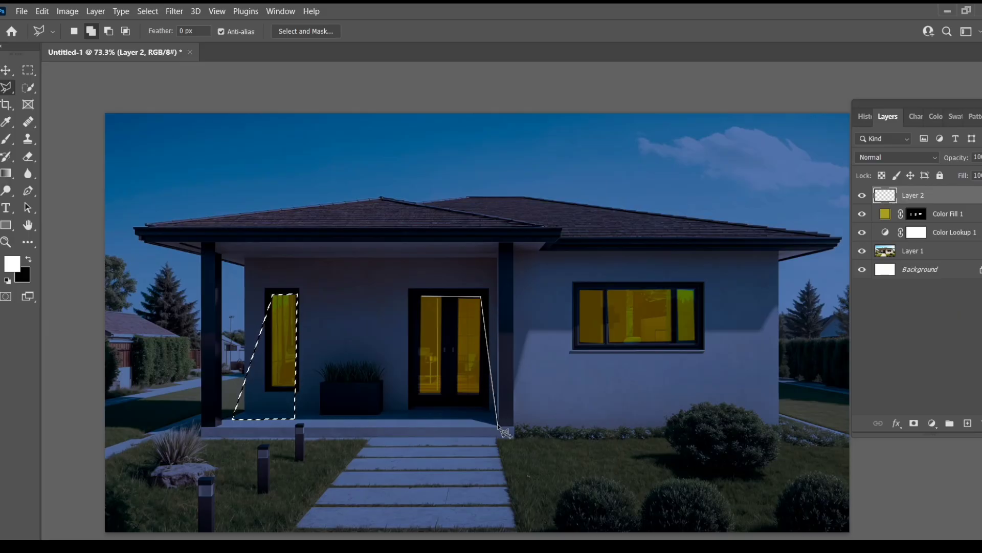
{"action": "left_click", "coordinate": [397, 425]}
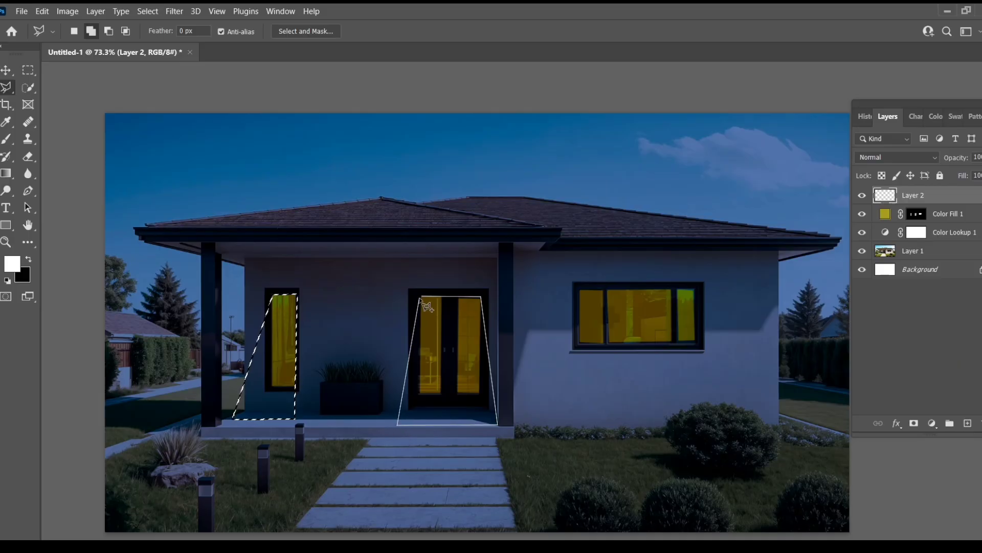
{"action": "left_click", "coordinate": [421, 297]}
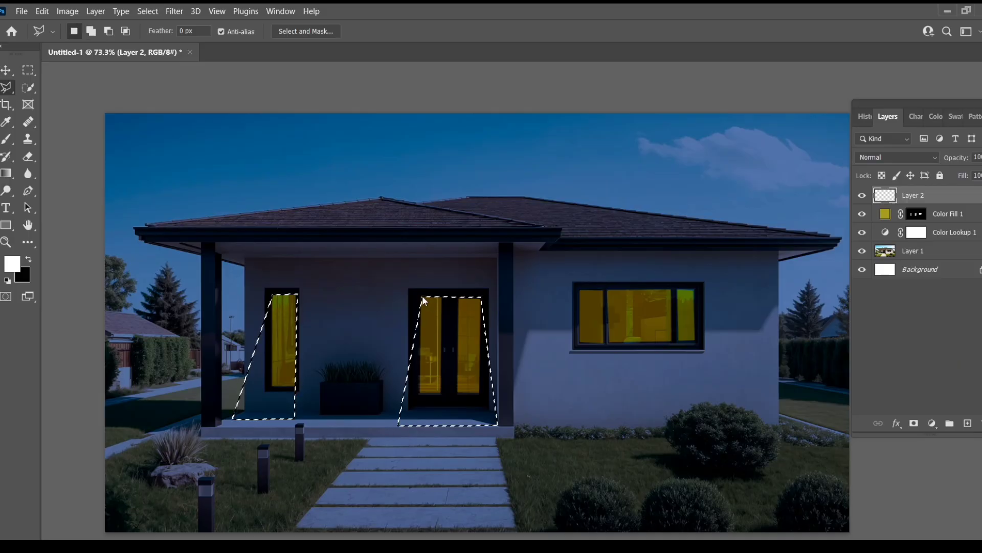
- Add a trapezoid to the selection that spreads from the wide window's top edge onto the wall below it
{"action": "left_click", "coordinate": [580, 289]}
{"action": "left_click", "coordinate": [696, 289]}
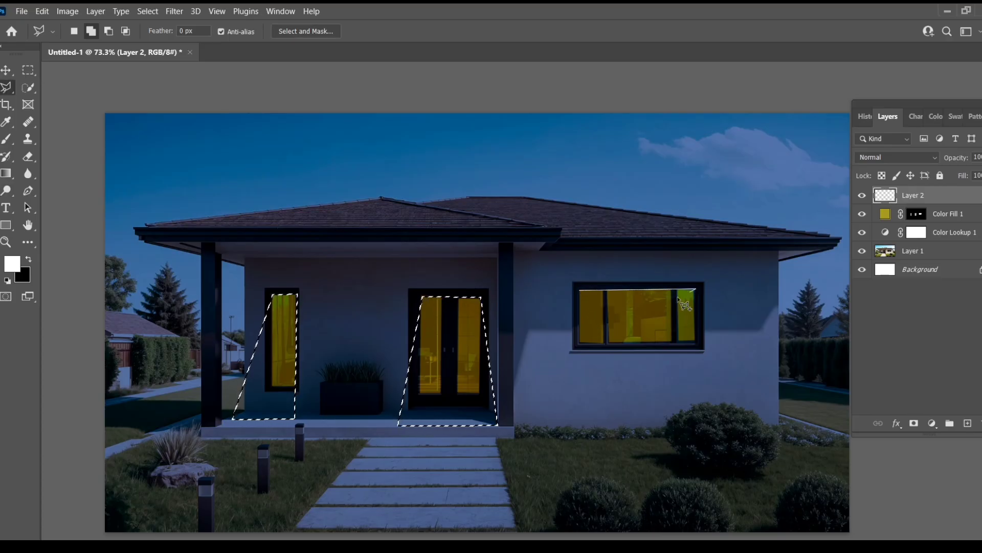
{"action": "left_click", "coordinate": [752, 396]}
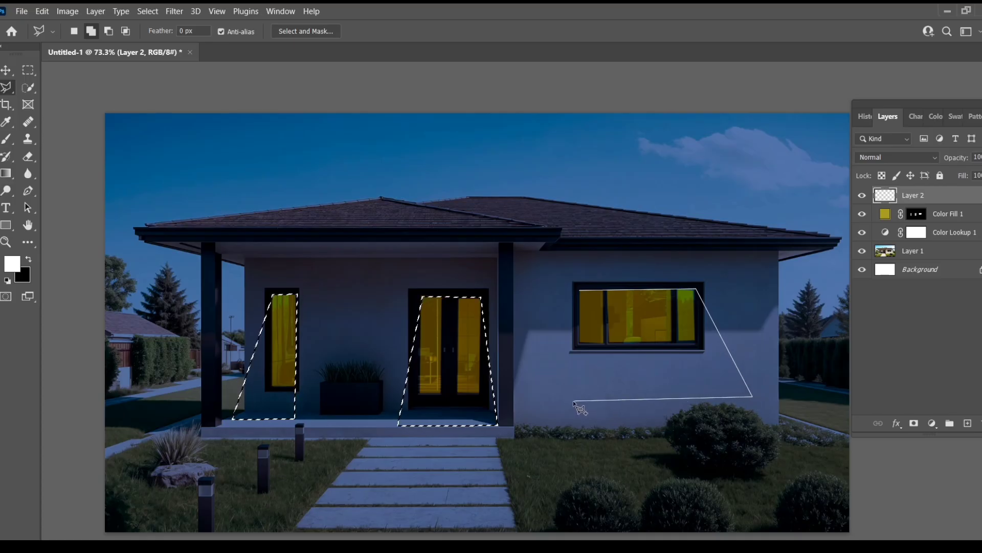
{"action": "left_click", "coordinate": [557, 399]}
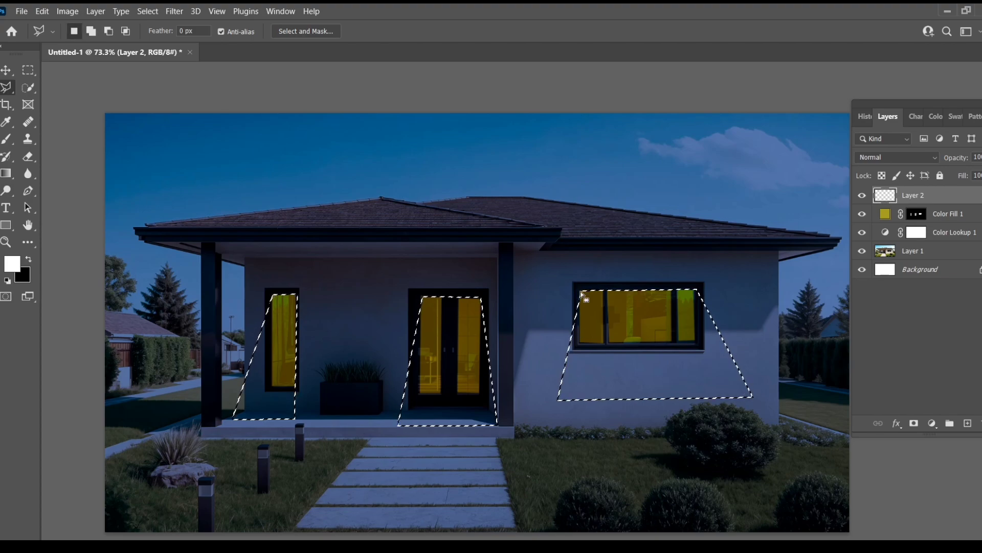
- Create a Solid Color fill layer from the light-spill selection in bright yellow, about hex e4e23e, and blend it in Soft Light
{"action": "left_click", "coordinate": [932, 428]}
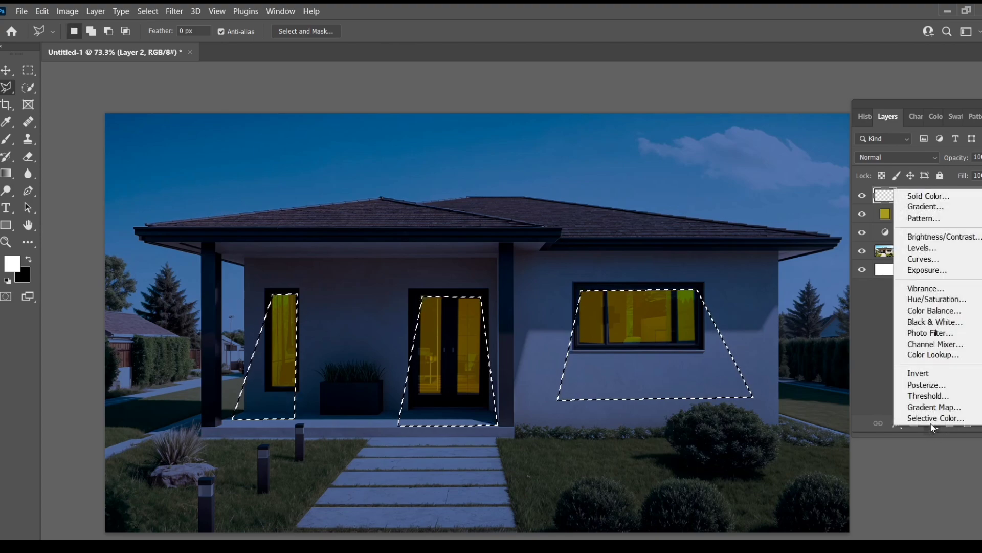
{"action": "left_click", "coordinate": [929, 195]}
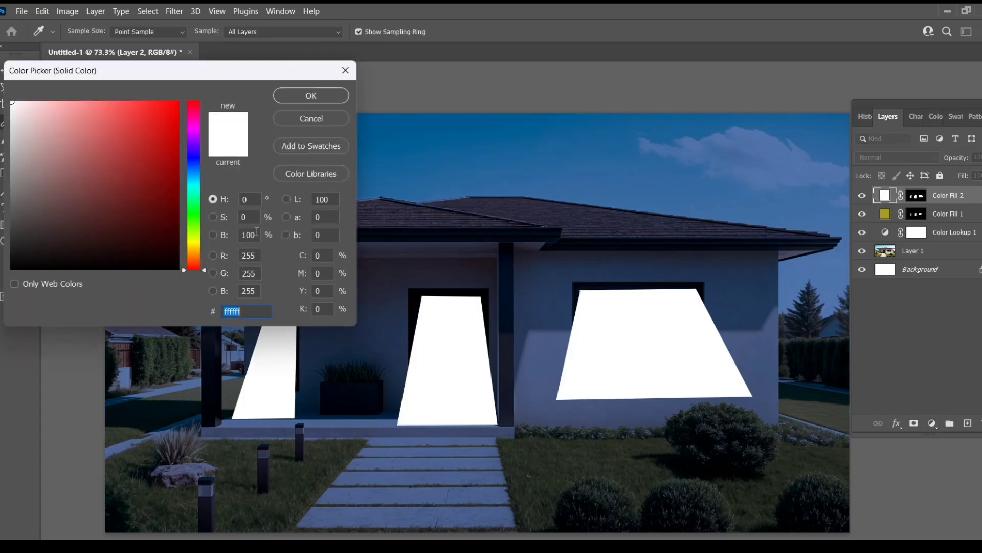
{"action": "left_click", "coordinate": [194, 241]}
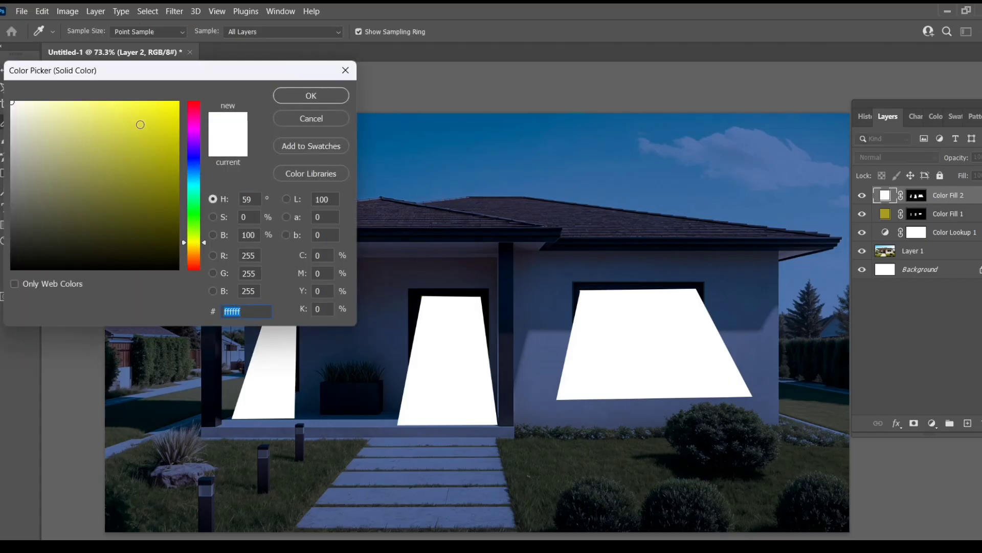
{"action": "left_click", "coordinate": [134, 119]}
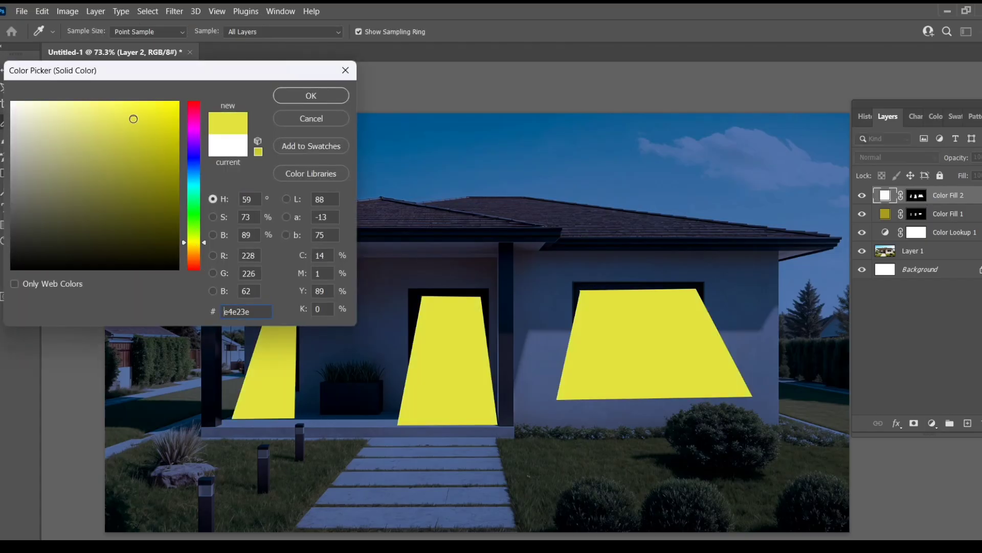
{"action": "left_click", "coordinate": [310, 96]}
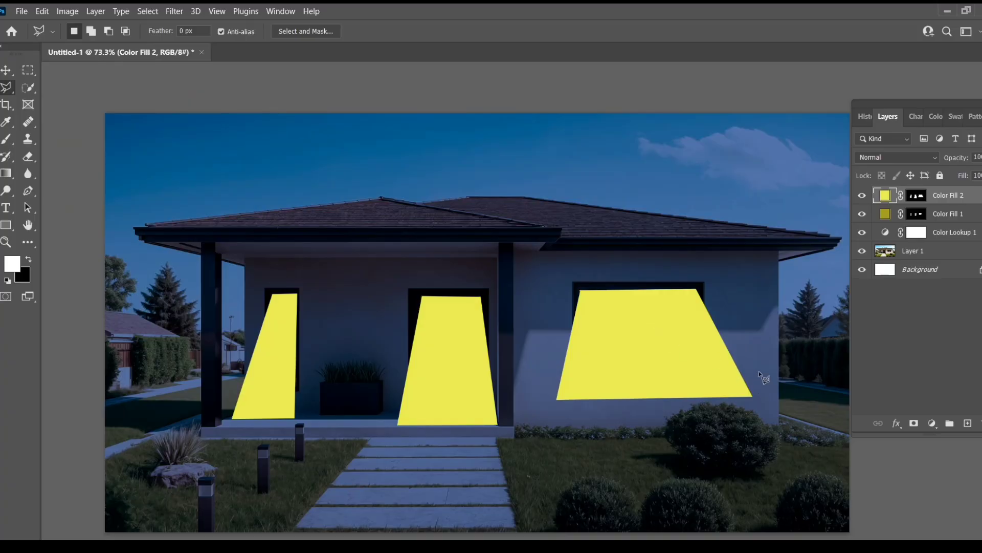
{"action": "left_click", "coordinate": [921, 157]}
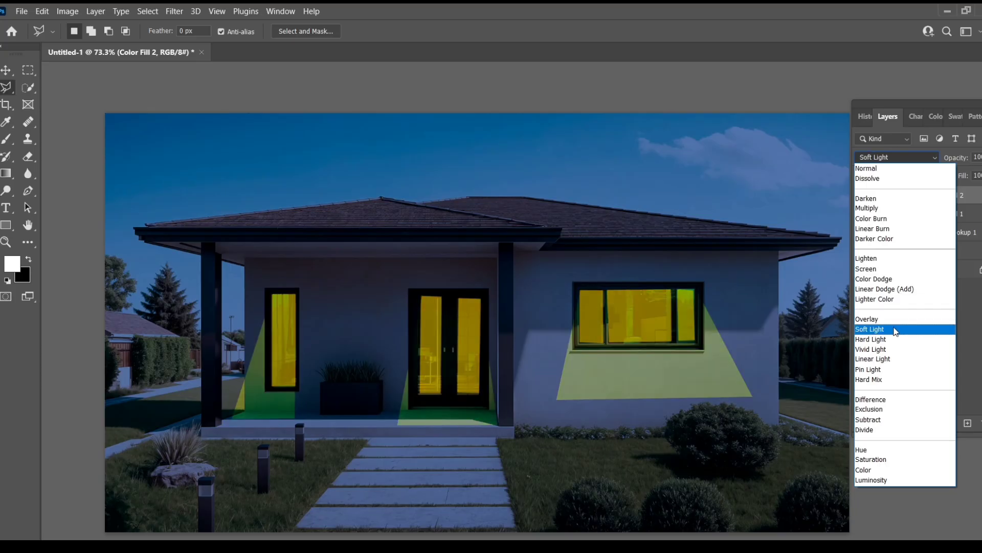
{"action": "left_click", "coordinate": [895, 331]}
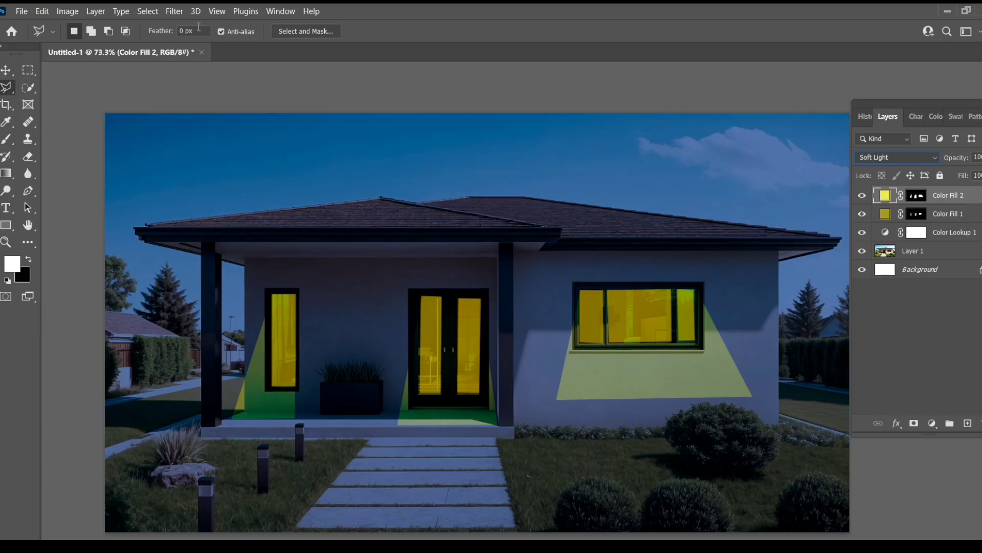
- Convert the light-spill fill layer to a smart object and apply a Gaussian Blur with a 95.6-pixel radius
{"action": "left_click", "coordinate": [174, 12]}
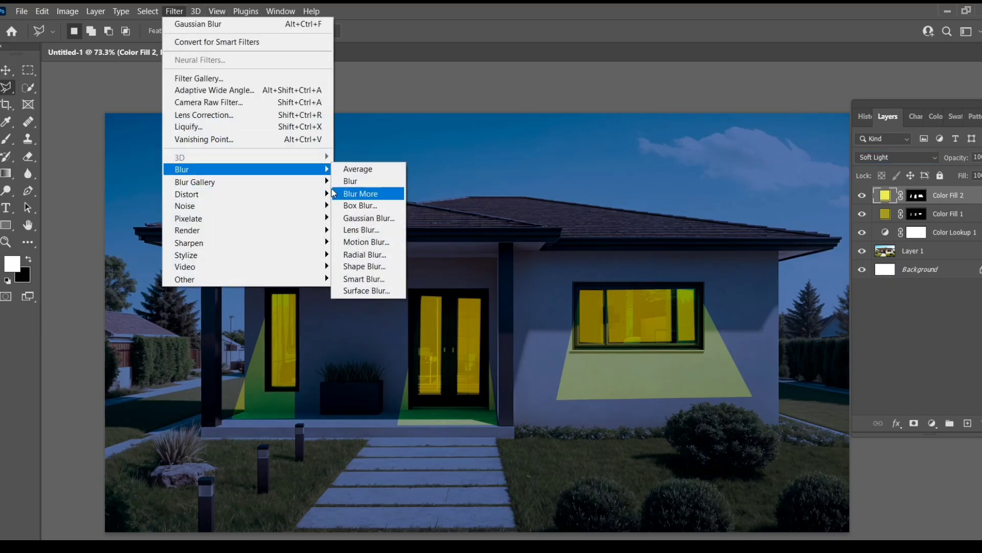
{"action": "mouse_move", "coordinate": [330, 180]}
{"action": "left_click", "coordinate": [358, 219]}
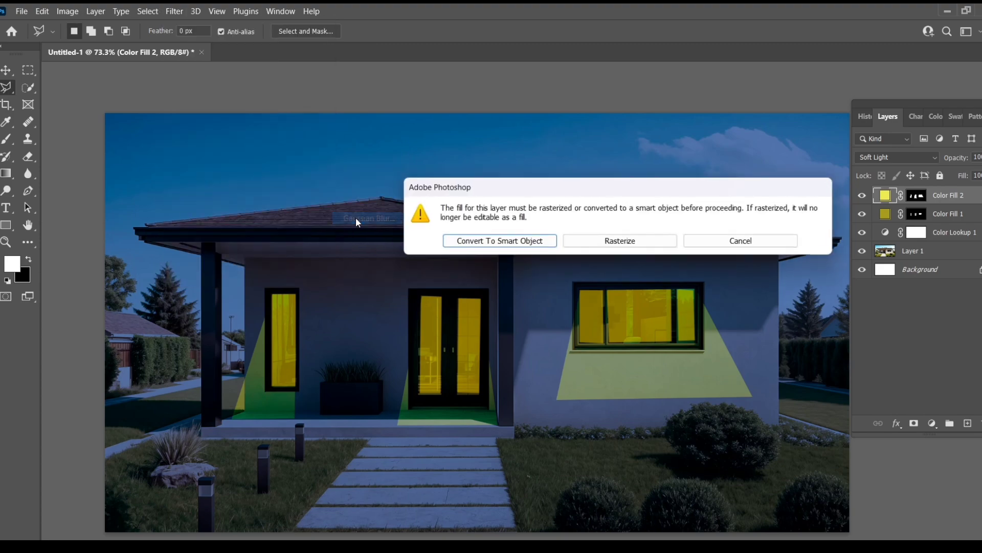
{"action": "left_click", "coordinate": [470, 242]}
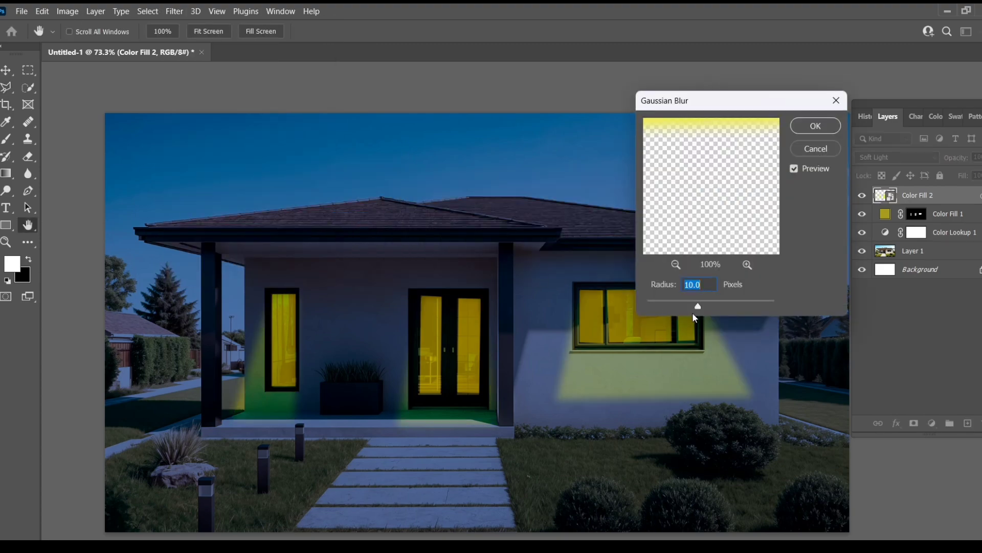
{"action": "left_click_drag", "start_coordinate": [698, 307], "coordinate": [710, 303]}
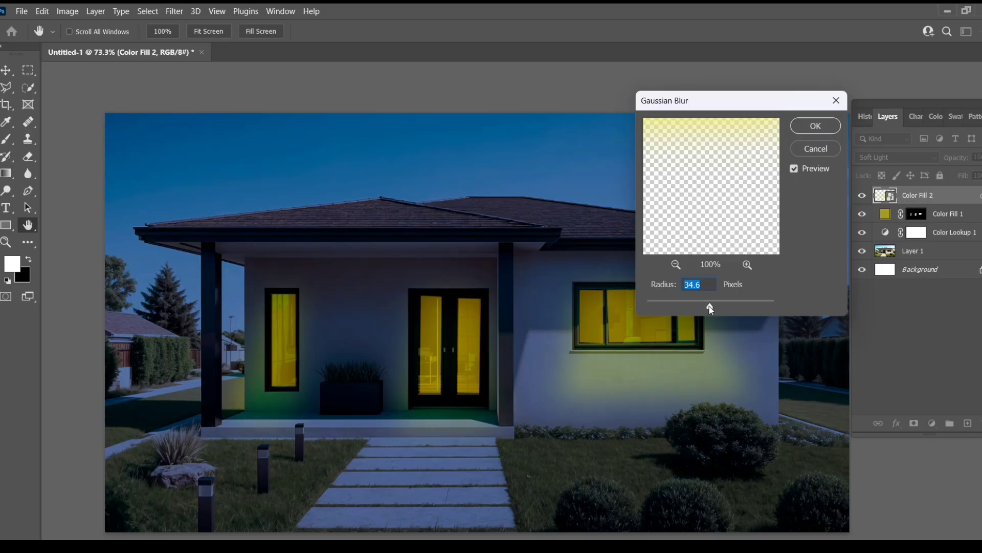
{"action": "mouse_move", "coordinate": [716, 306]}
{"action": "left_mouse_down"}
{"action": "mouse_move", "coordinate": [733, 296]}
{"action": "mouse_move", "coordinate": [729, 309]}
{"action": "left_mouse_up"}
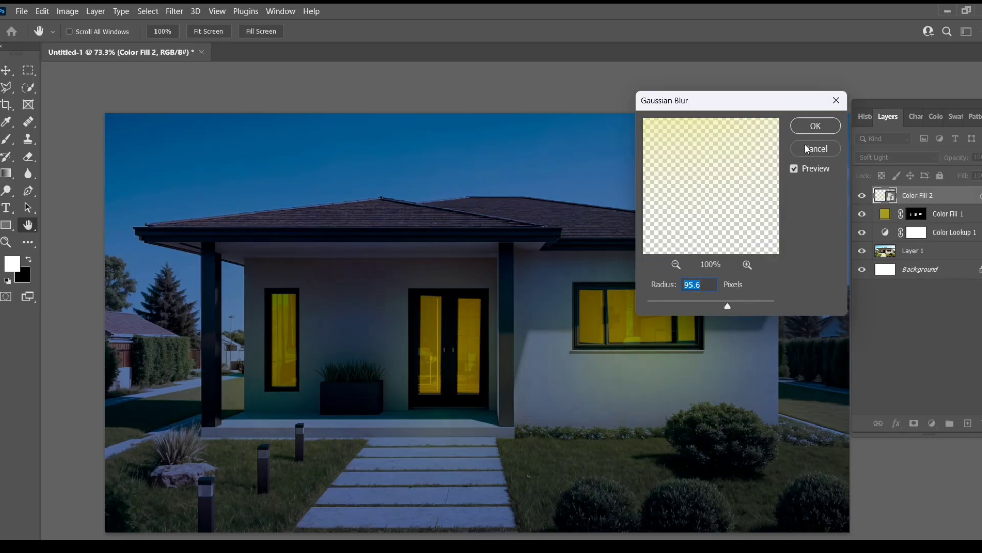
{"action": "left_click", "coordinate": [815, 126]}
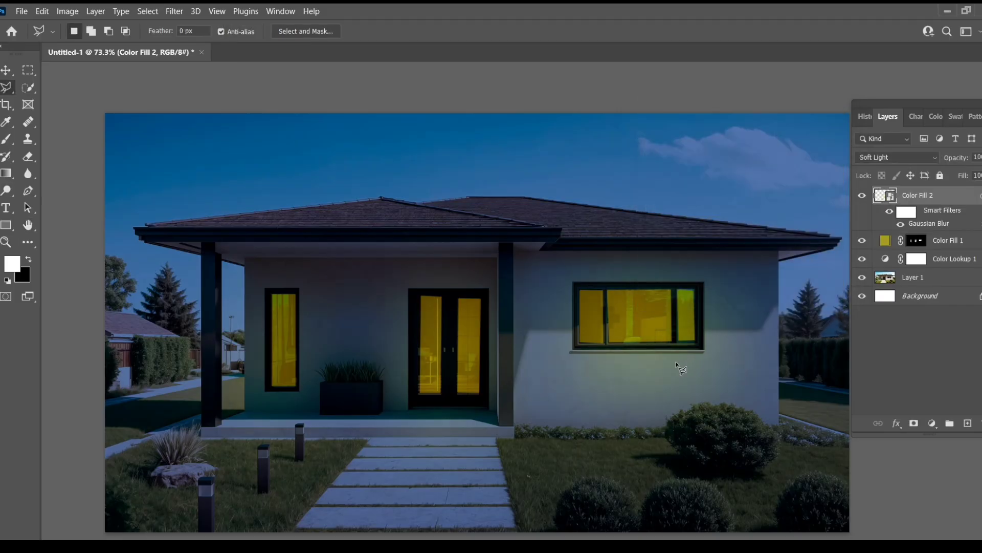